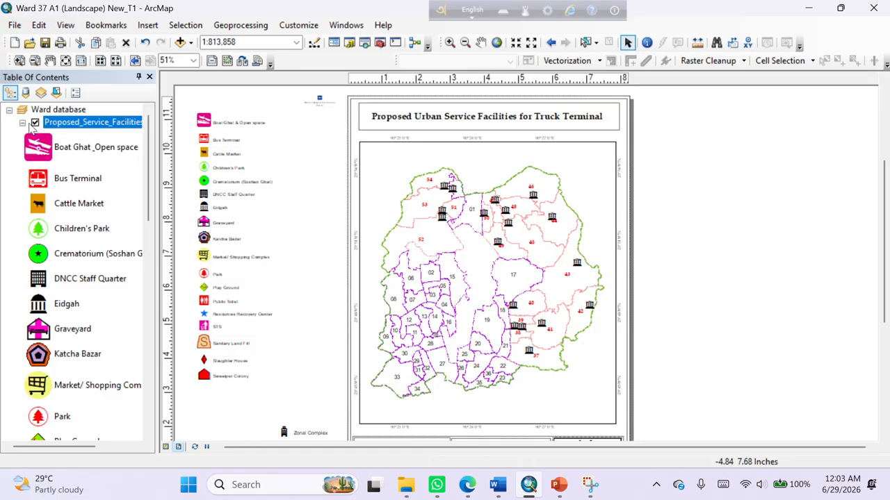
Step: Collapse the symbol list of the Proposed_Service_Facilities layer and view the layer's current definition query
left_click(23, 123)
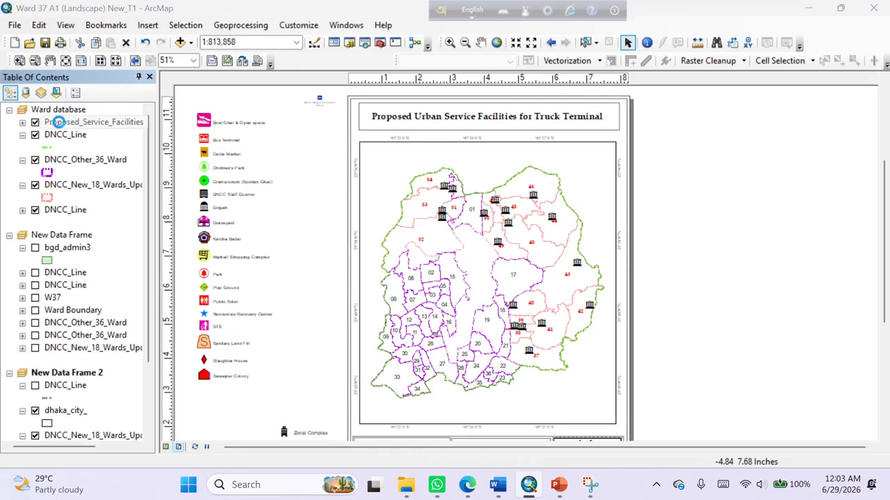
double_click(76, 122)
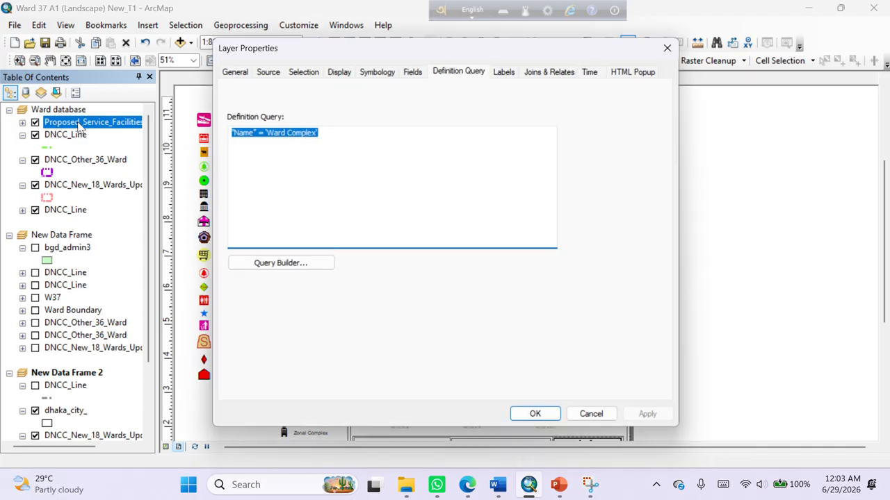
left_click(667, 48)
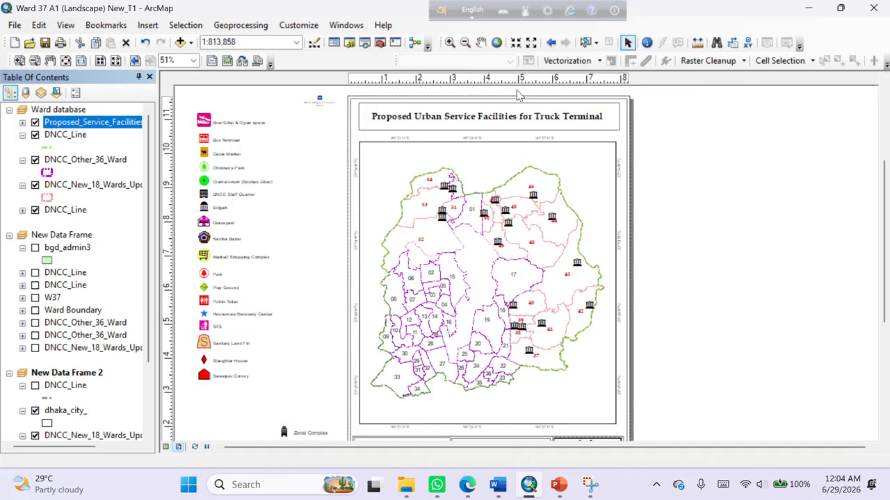
right_click(102, 122)
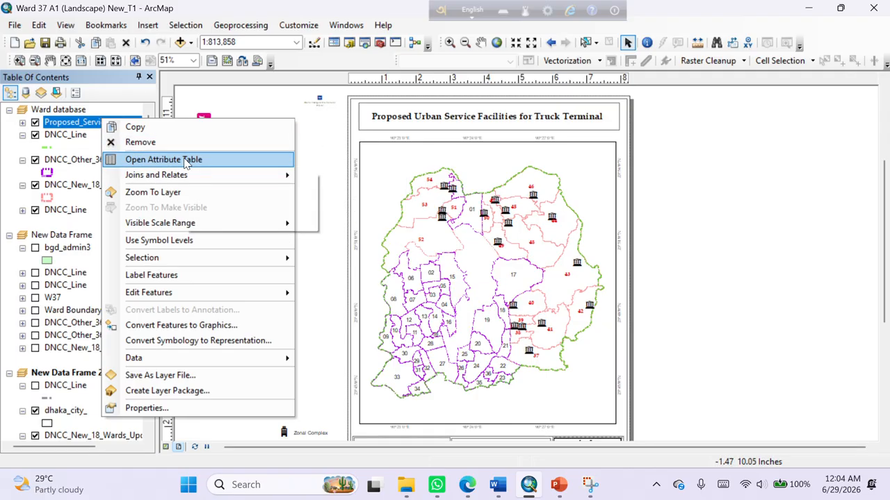
left_click(186, 162)
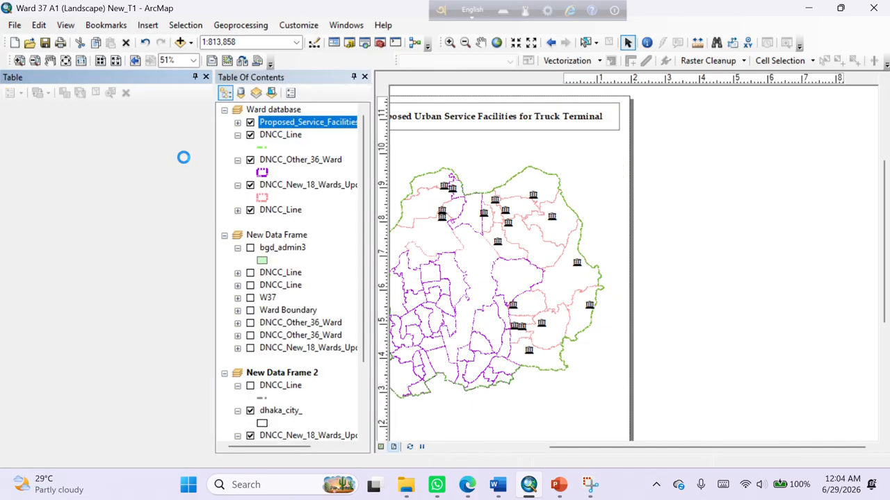
left_click(205, 110)
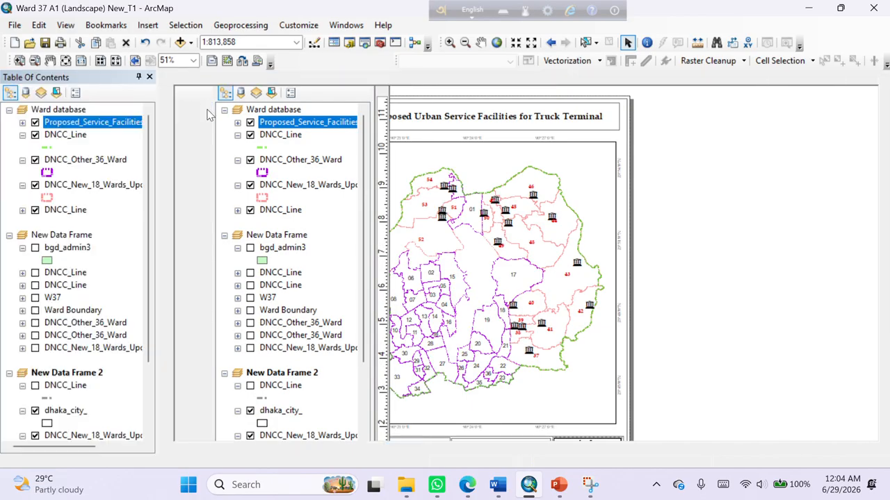
left_click(126, 128)
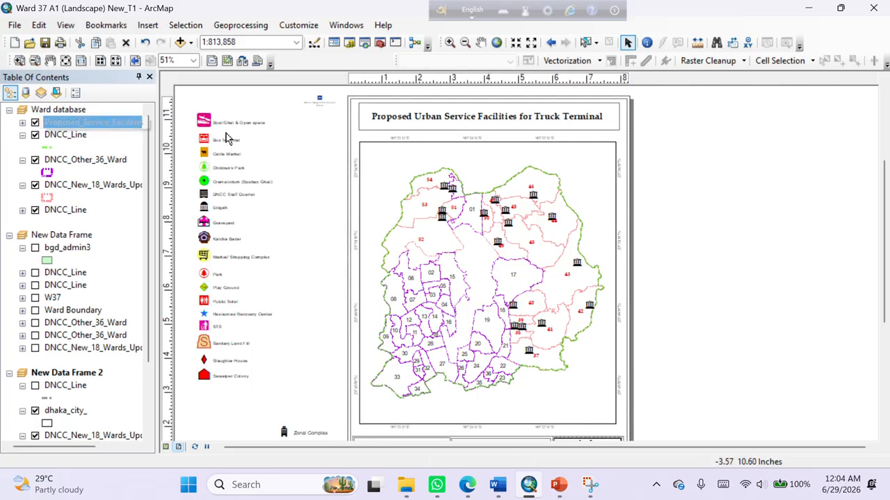
Step: Clear the definition query of the Proposed_Service_Facilities layer to display all facility types on the map
right_click(80, 128)
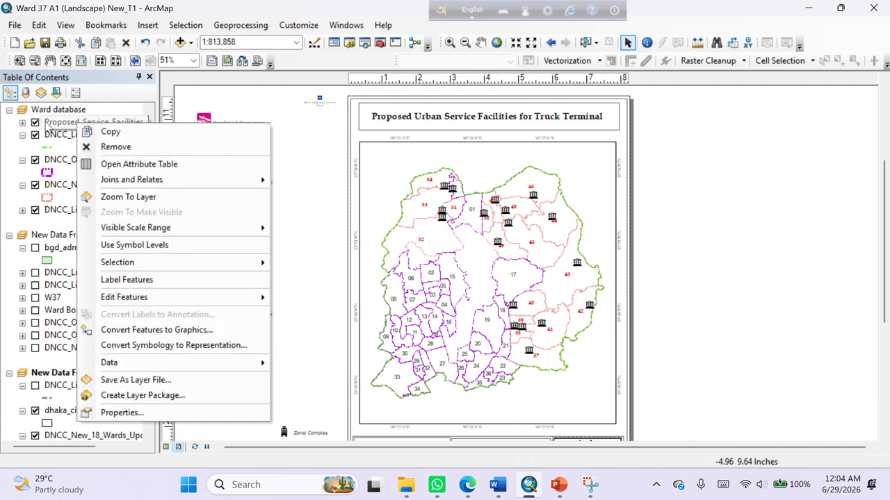
double_click(49, 125)
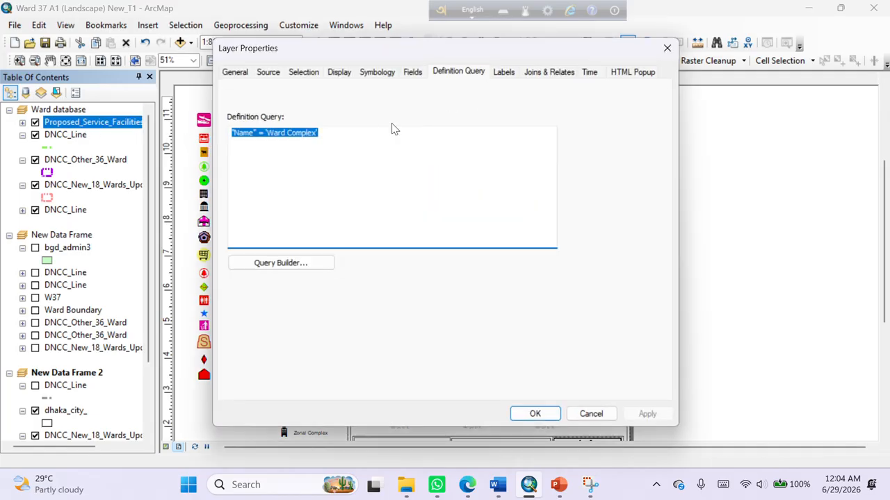
left_click_drag(350, 136, 178, 146)
key("BackSpace")
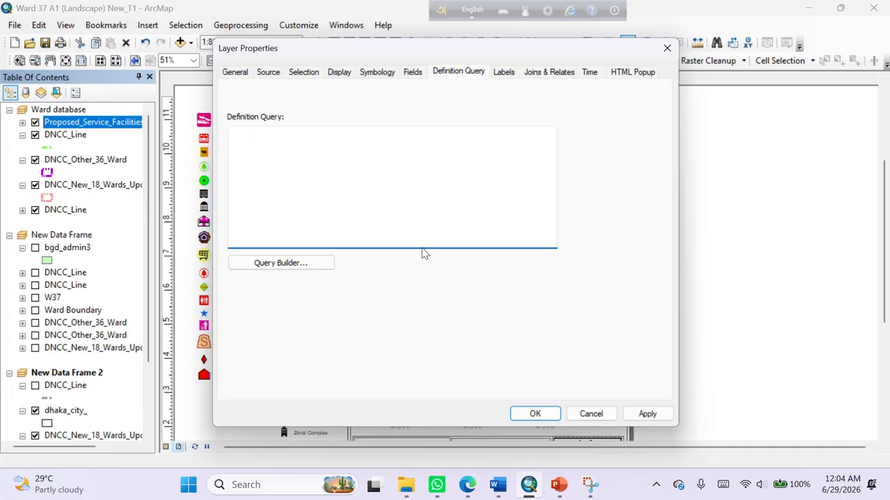
left_click(535, 414)
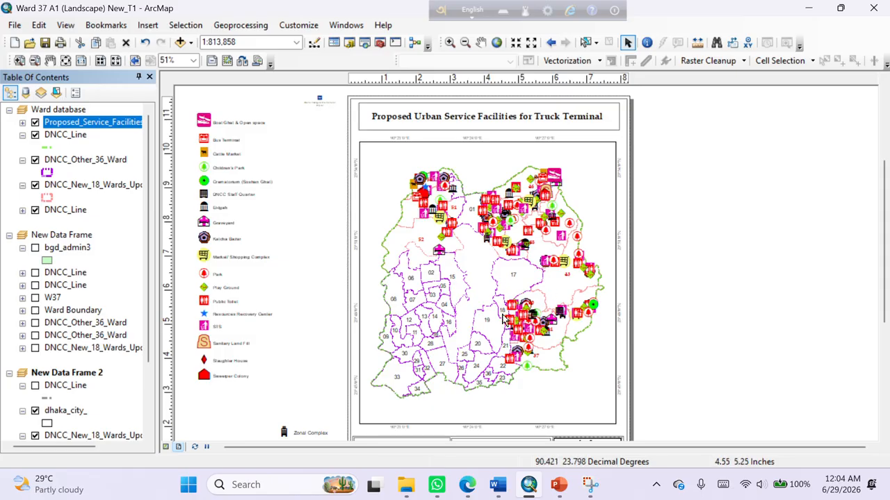
scroll(501, 207, "up", 2)
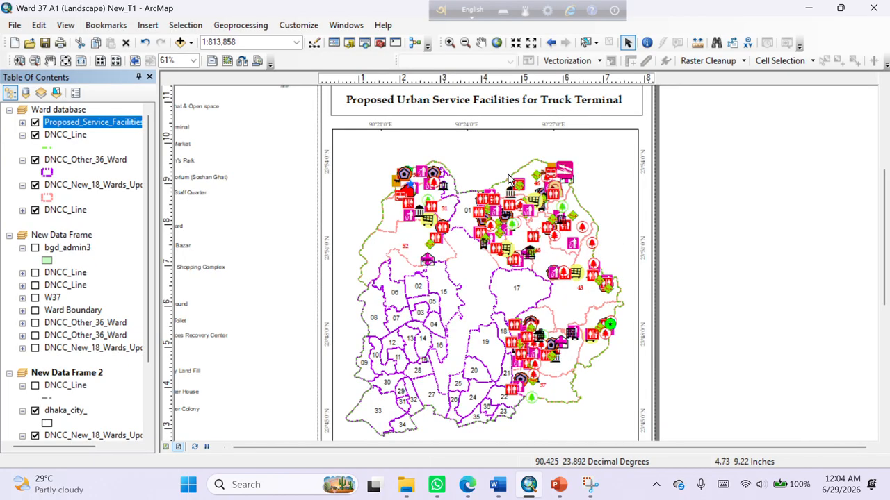
Step: Start a new definition query for Proposed_Service_Facilities in the Query Builder with the expression "Name" =
left_click(104, 123)
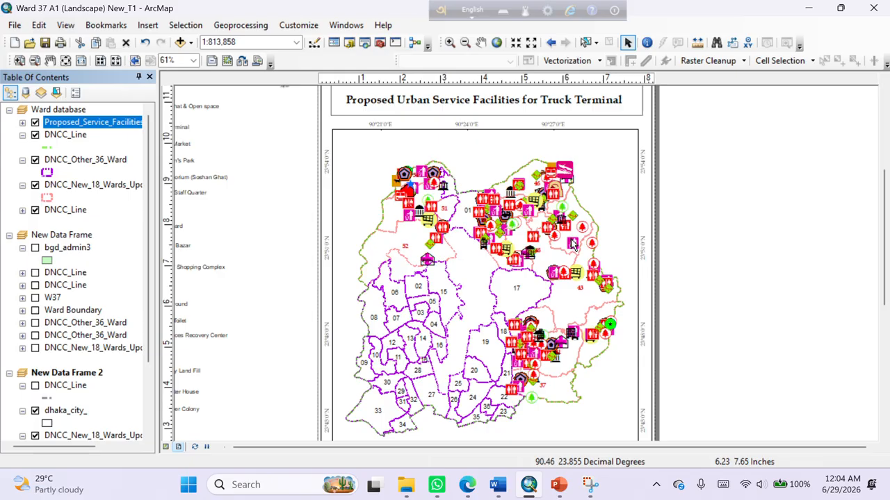
double_click(83, 123)
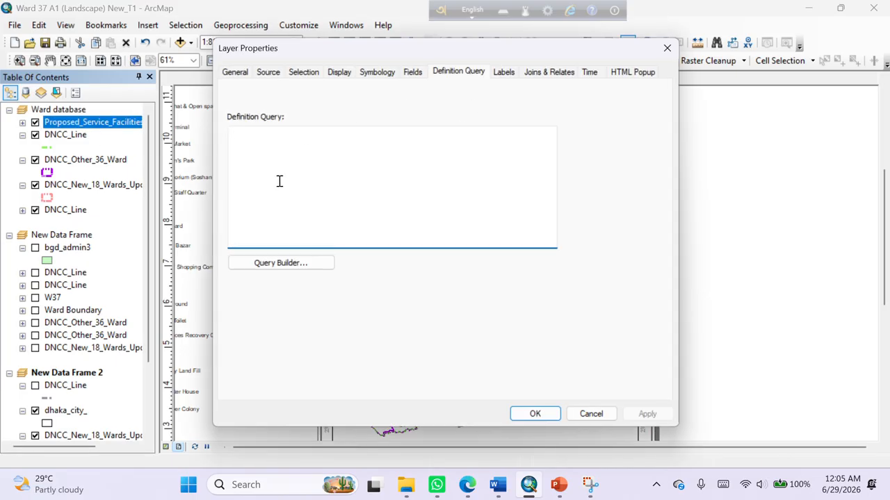
left_click(298, 264)
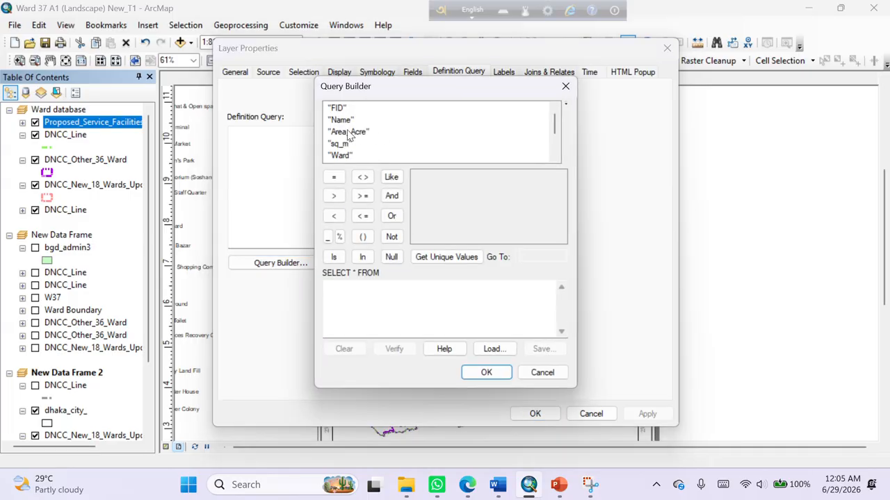
scroll(348, 135, "down", 2)
scroll(351, 155, "up", 2)
double_click(340, 119)
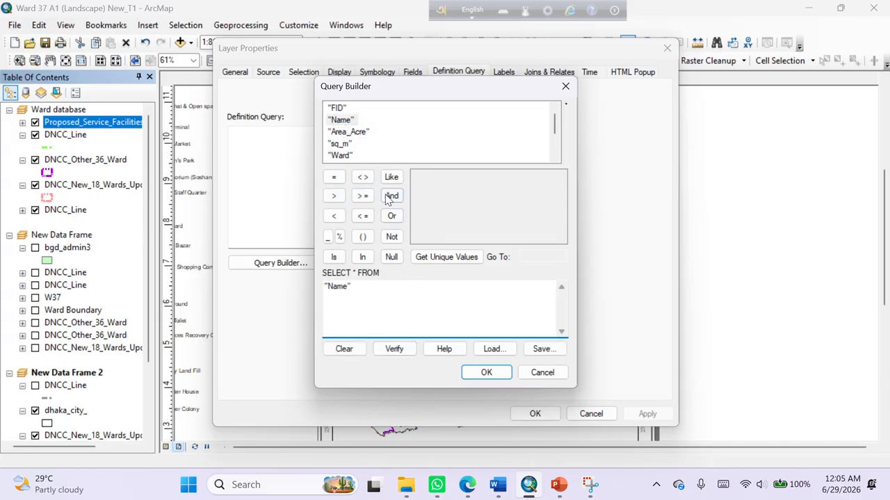
left_click(334, 177)
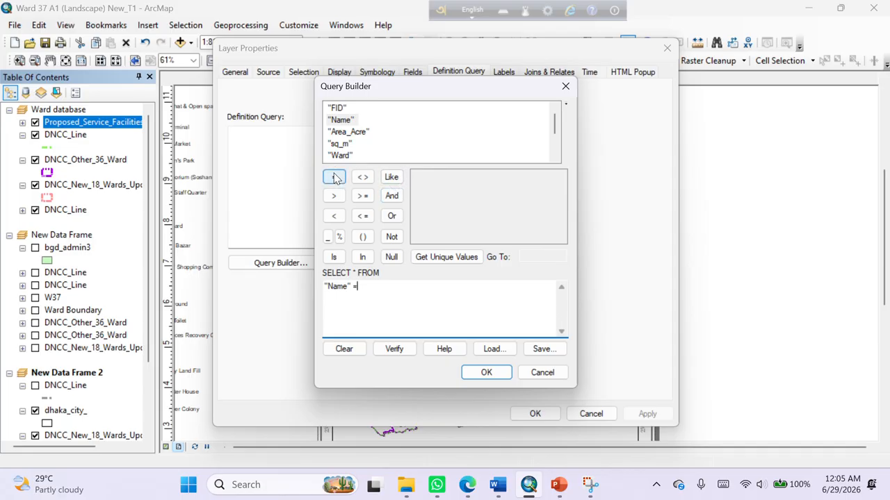
scroll(374, 137, "down", 2)
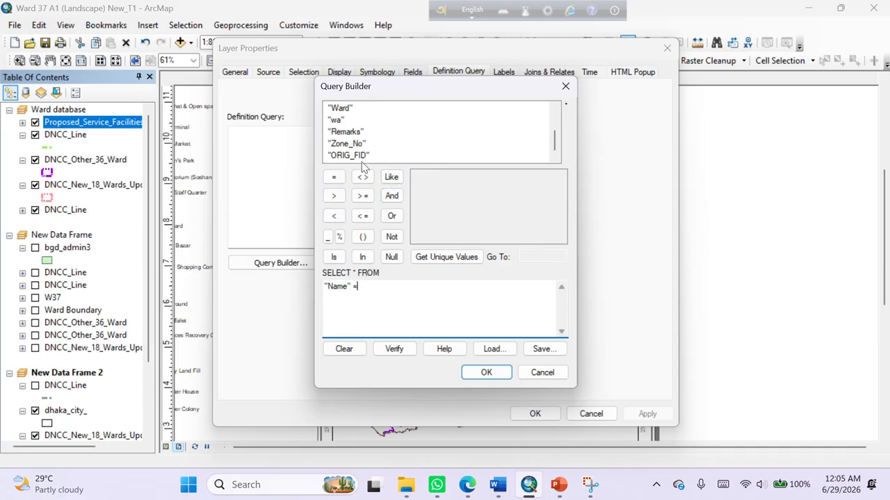
scroll(365, 149, "up", 2)
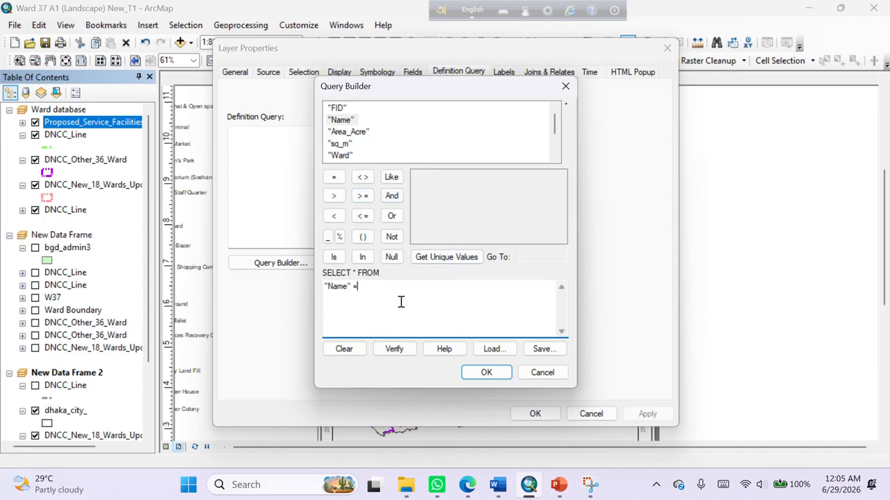
Step: List the unique Name values, complete the query as "Name" = 'Truck Terminal', and apply it to the layer
left_click(448, 257)
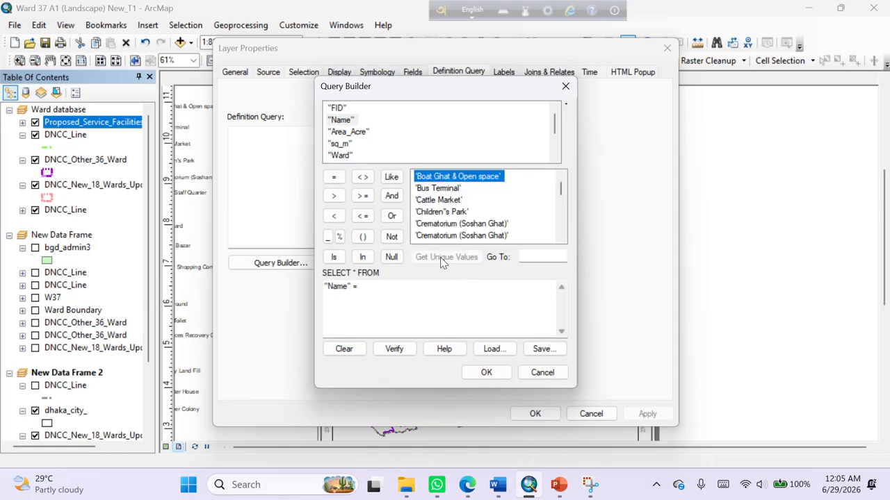
scroll(448, 191, "down", 5)
scroll(448, 191, "up", 5)
scroll(440, 191, "down", 1)
scroll(439, 191, "down", 5)
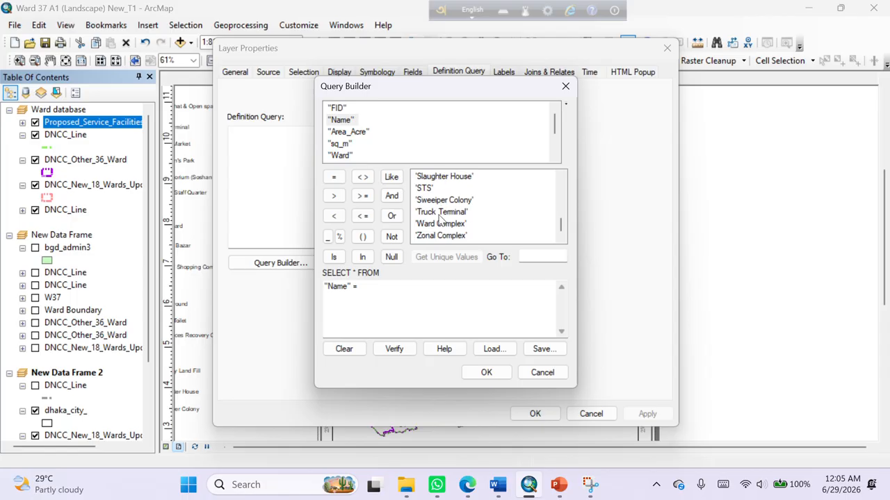
double_click(439, 213)
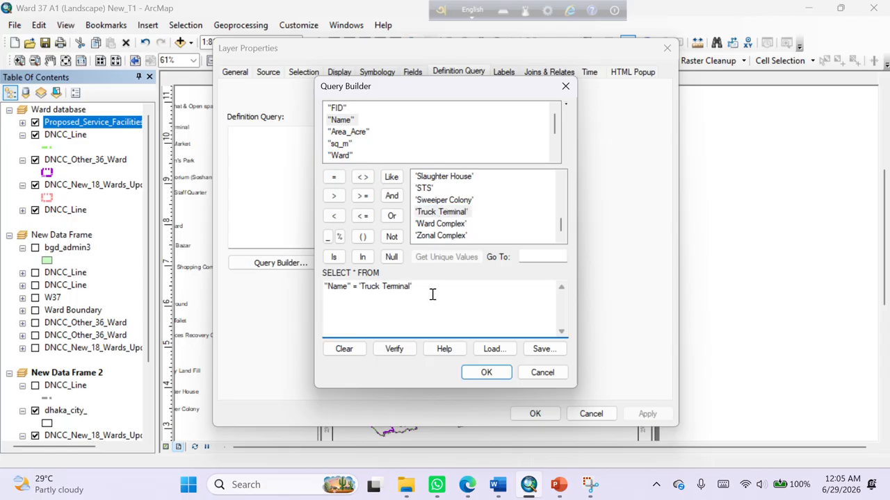
left_click(486, 372)
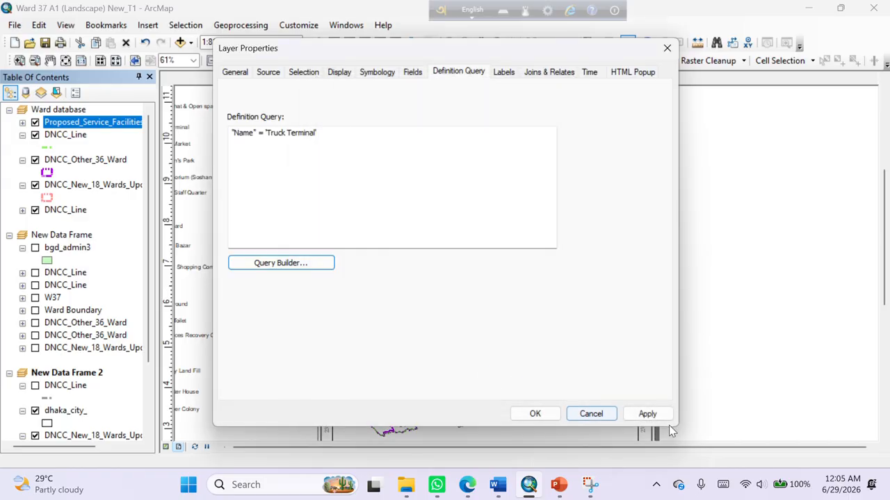
left_click(660, 416)
left_click(537, 414)
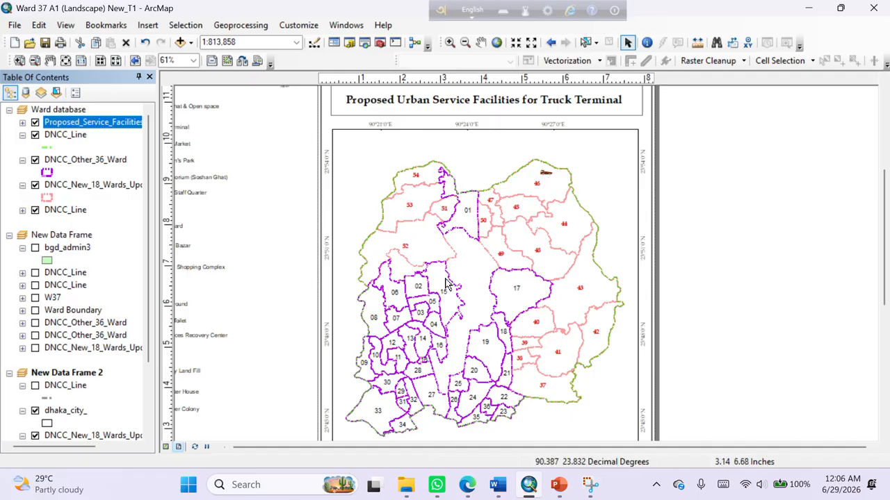
Step: Check the filtered map and legend across the layout page, deselecting the Ward Complex element beside the page
scroll(711, 292, "down", 1)
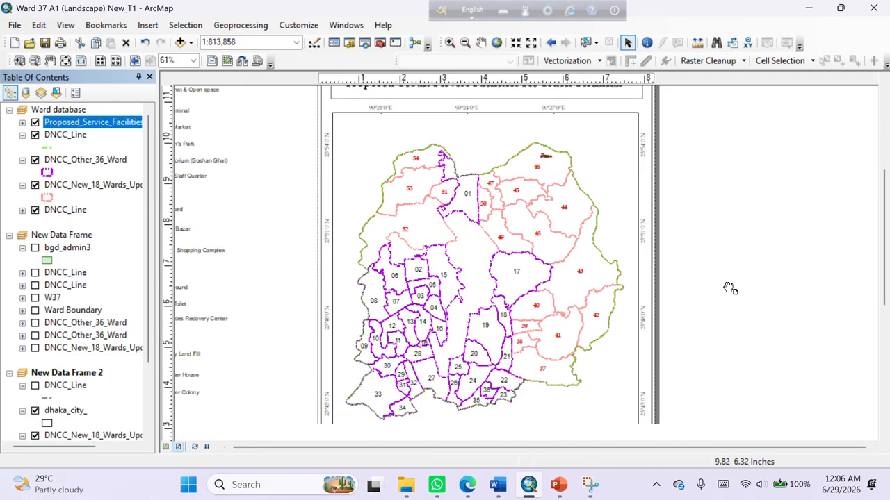
scroll(739, 362, "down", 1)
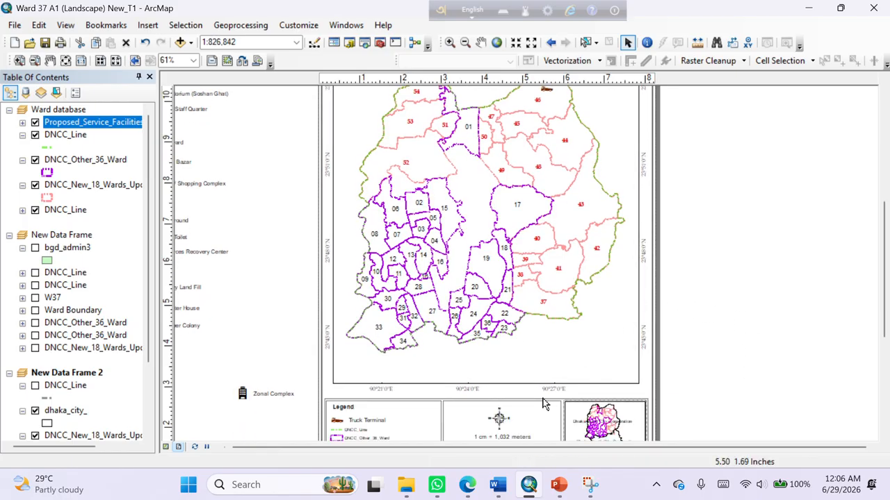
scroll(513, 308, "down", 3)
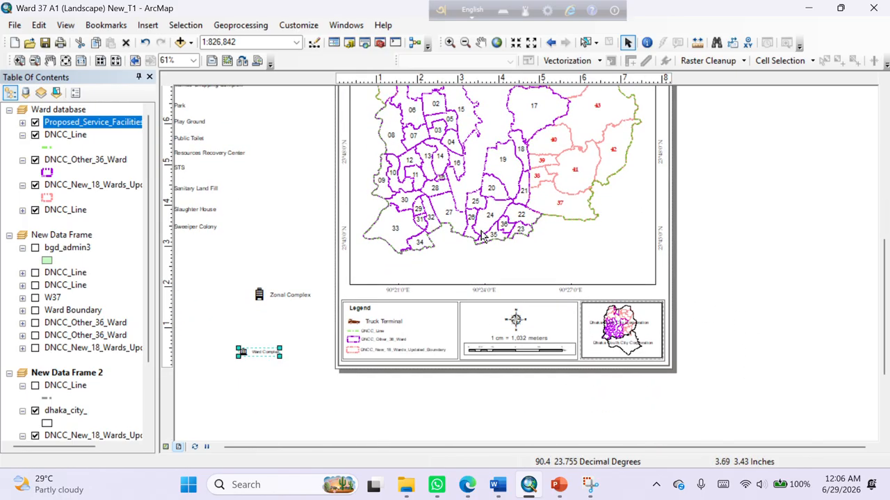
scroll(99, 251, "down", 2)
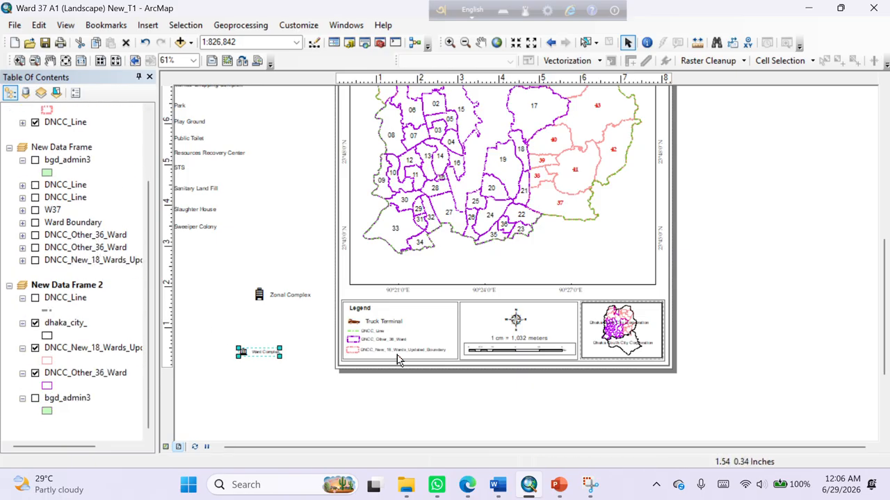
left_click(390, 324)
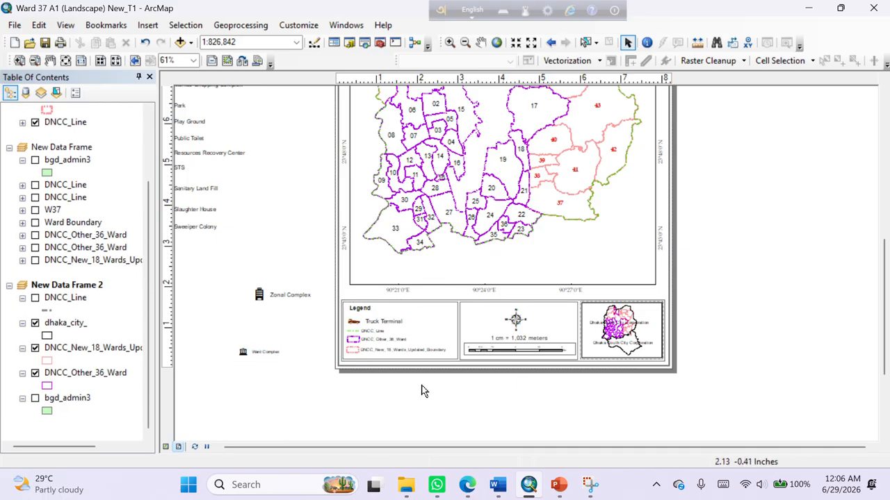
scroll(662, 305, "up", 2)
scroll(625, 309, "up", 3)
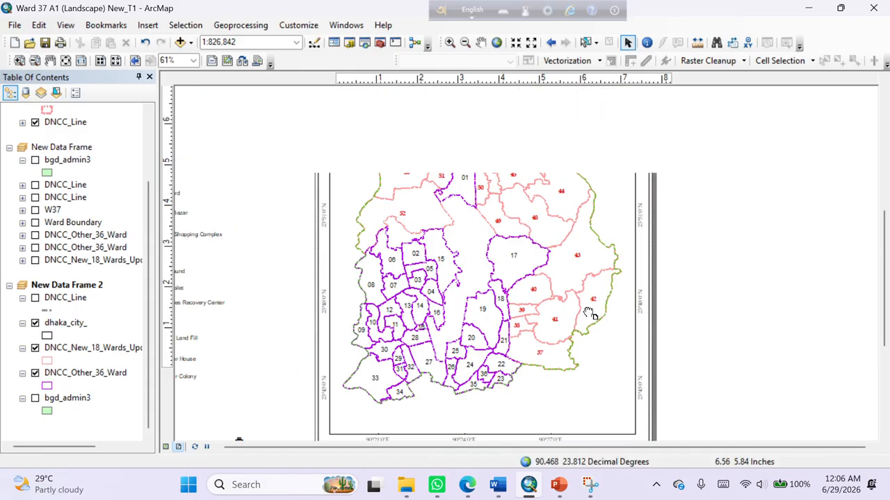
Step: Export the map layout to the desktop as the JPEG Truck terminal.jpg at 700 dpi, replacing the existing file
left_click(14, 25)
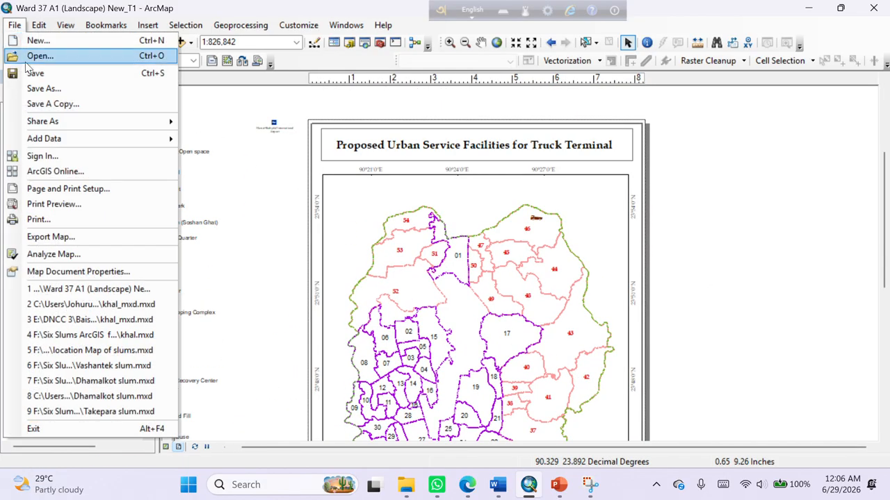
left_click(54, 219)
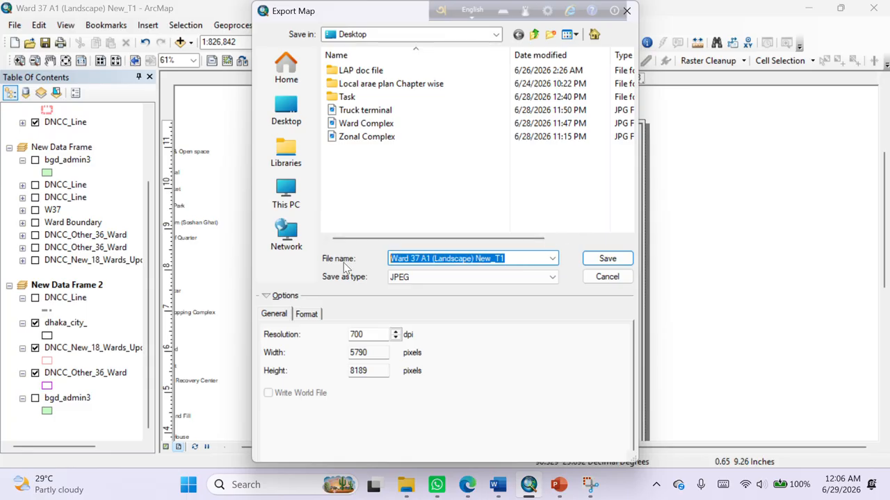
type("tru")
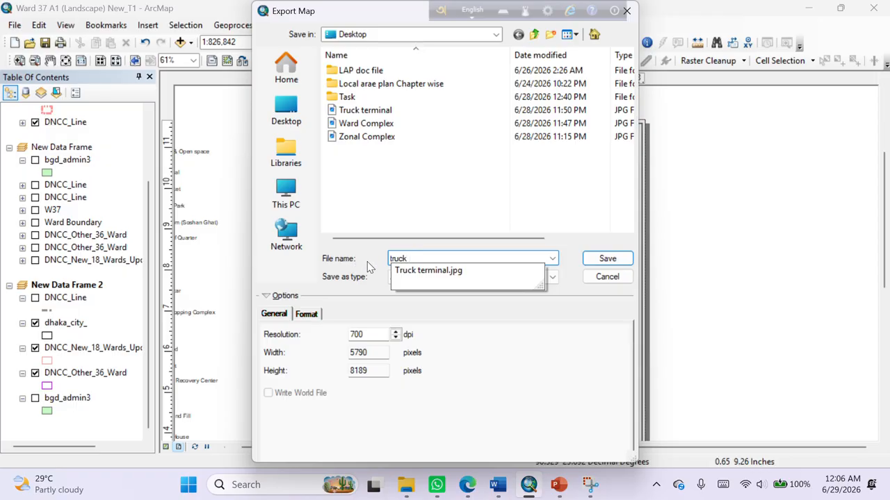
type("ck")
left_click(409, 273)
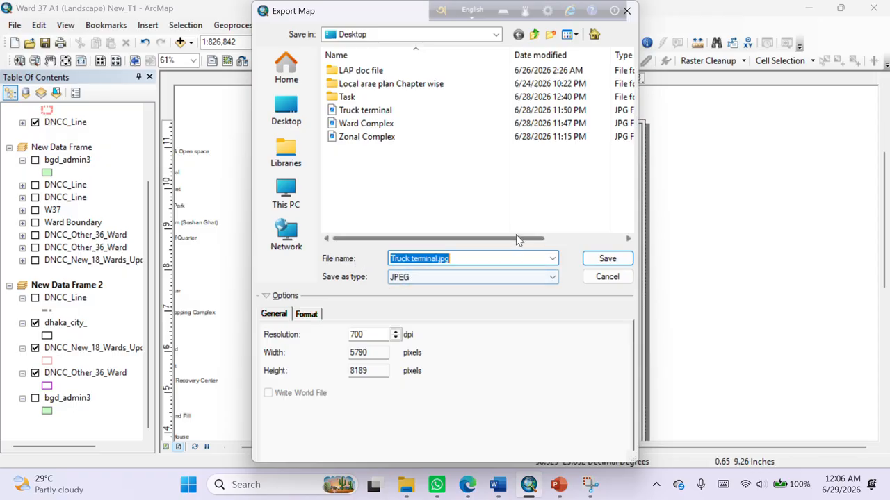
left_click(607, 260)
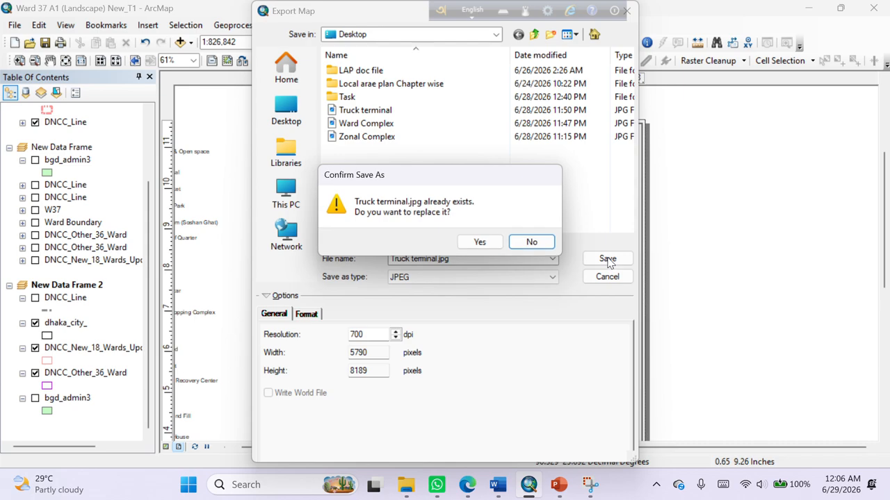
left_click(479, 242)
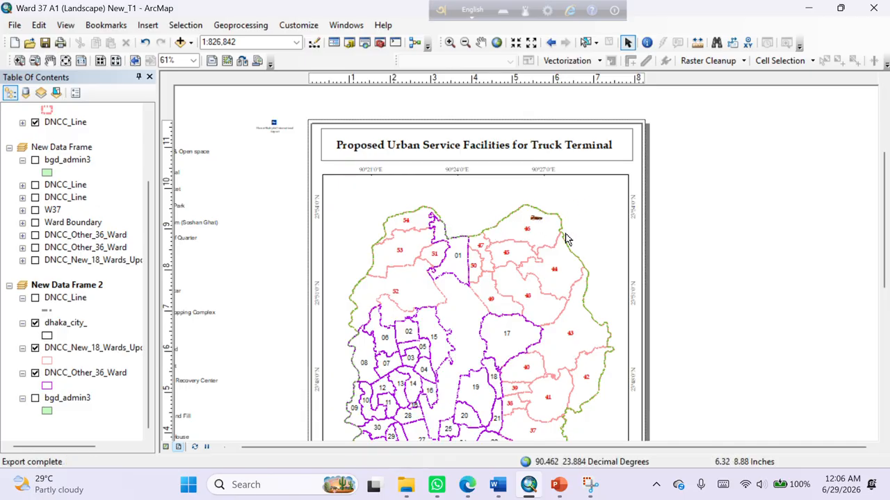
Step: Check the truck terminal layout at 100% zoom and inspect the exported Truck terminal.jpg from the desktop
left_click(192, 61)
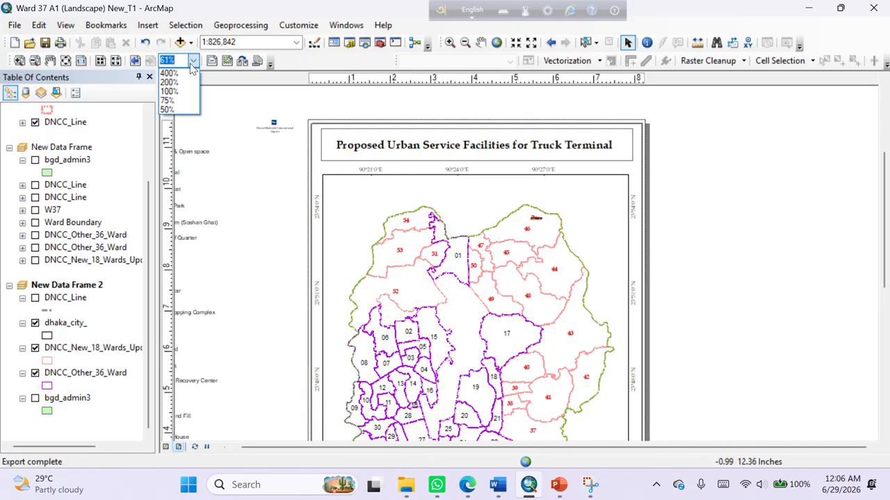
left_click(177, 94)
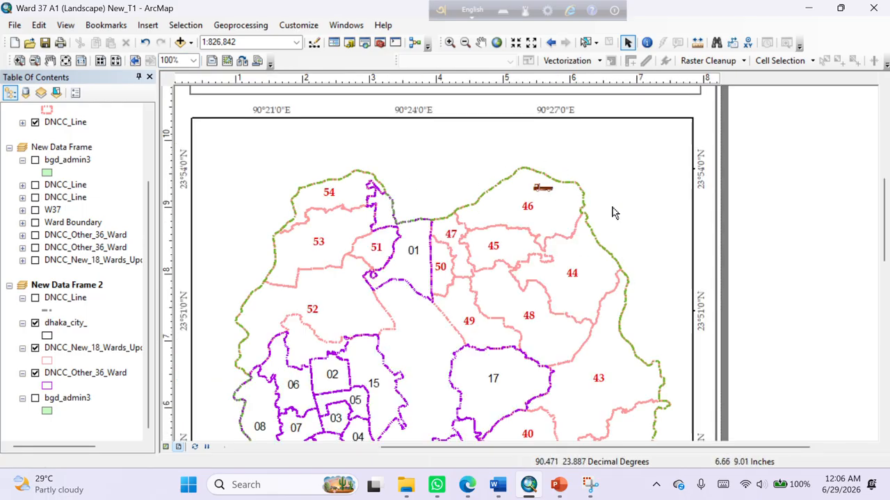
scroll(570, 188, "up", 5)
scroll(553, 200, "down", 10)
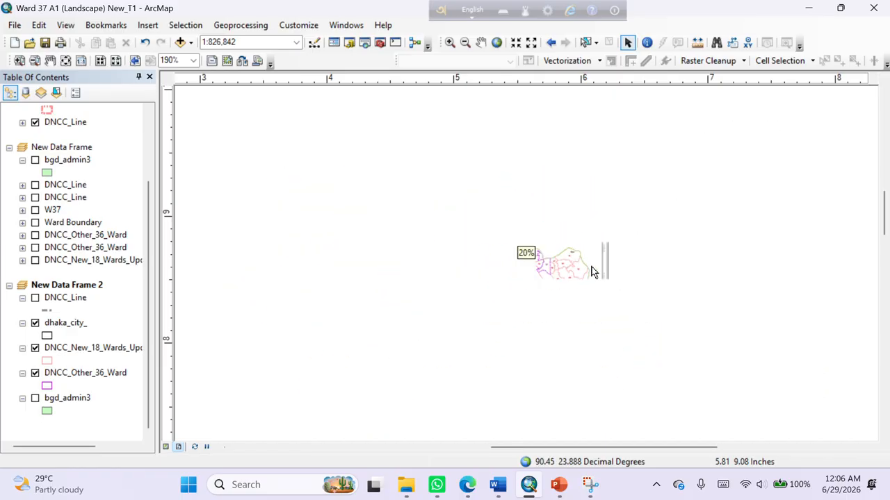
scroll(596, 281, "up", 3)
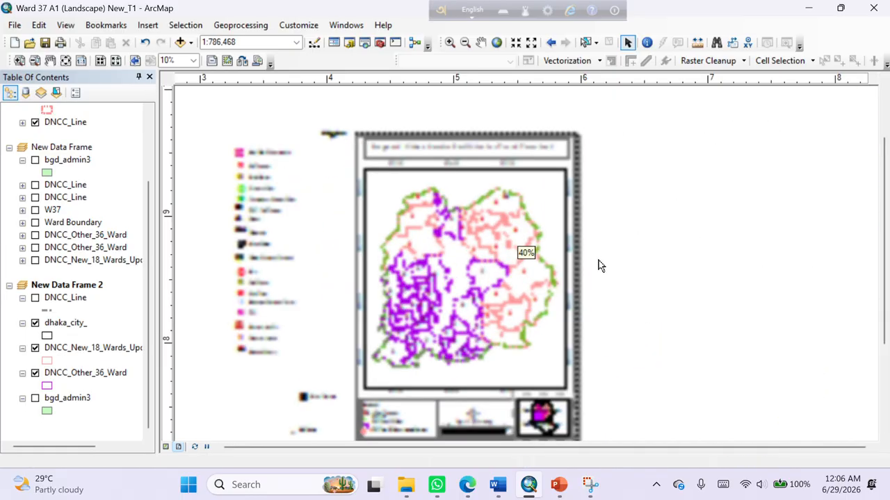
left_click(808, 8)
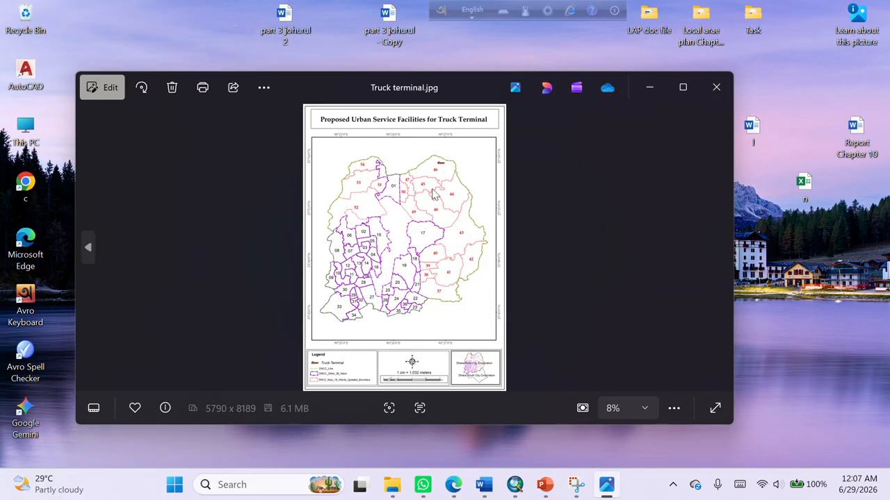
scroll(436, 167, "up", 6)
left_click_drag(543, 130, 506, 209)
left_click(716, 87)
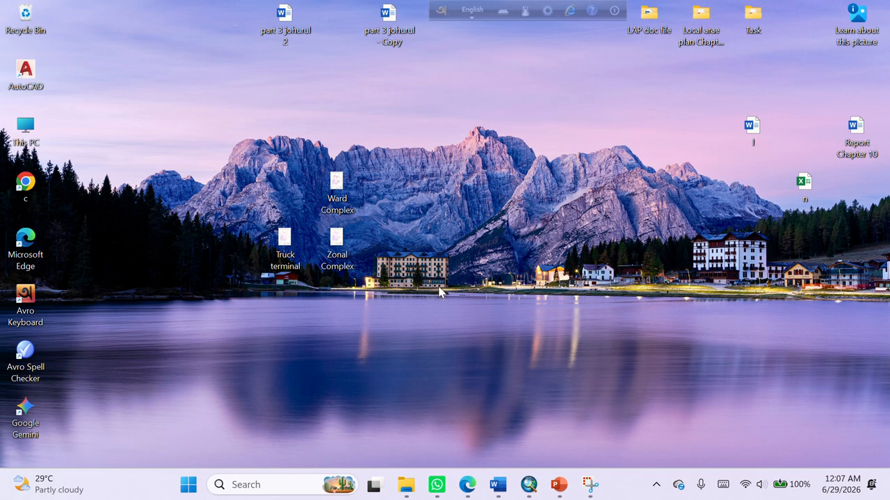
Step: Move the Ward Complex image to a free spot on the desktop and open it to examine its facility symbols
left_click_drag(340, 209, 495, 265)
left_click(480, 367)
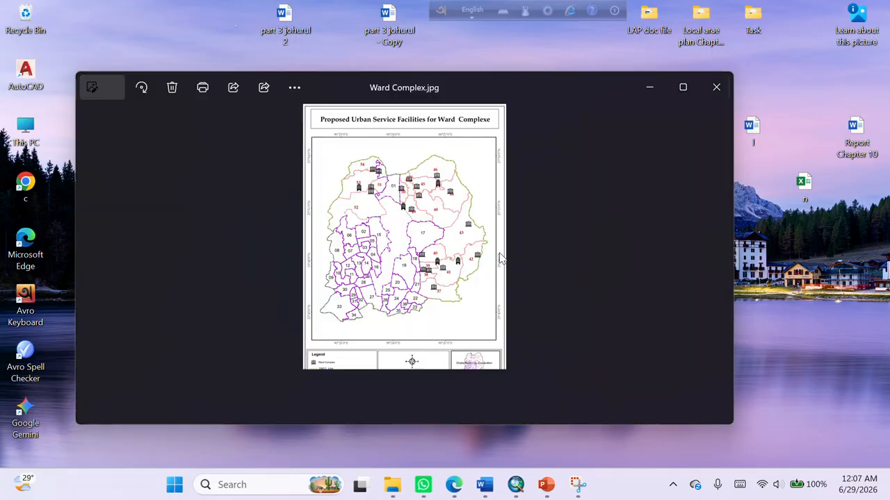
scroll(442, 160, "up", 5)
scroll(442, 161, "up", 3)
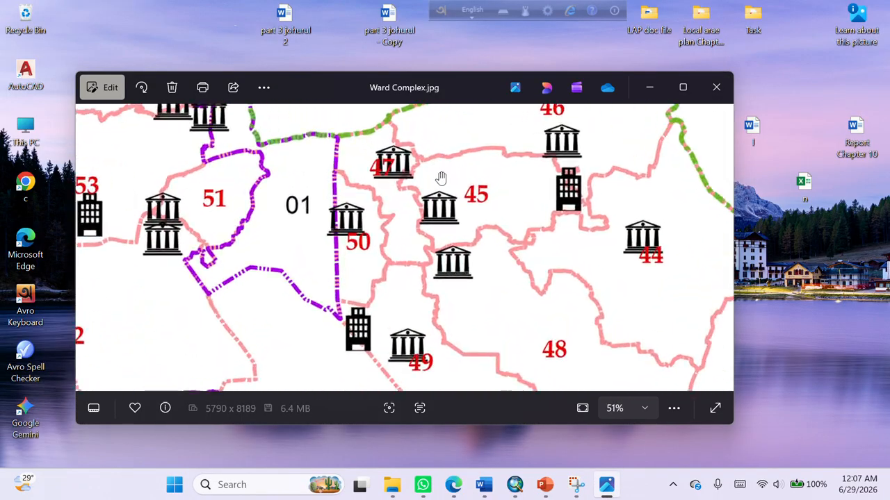
left_click_drag(413, 259, 410, 229)
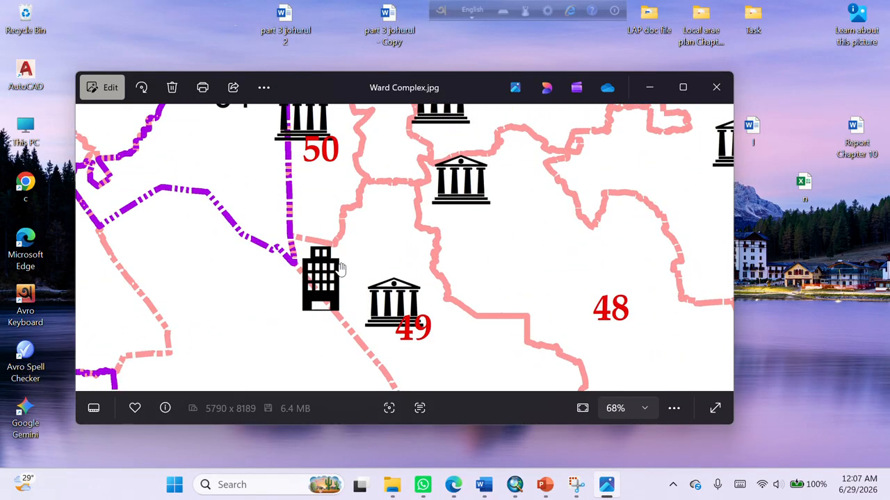
scroll(346, 285, "down", 5)
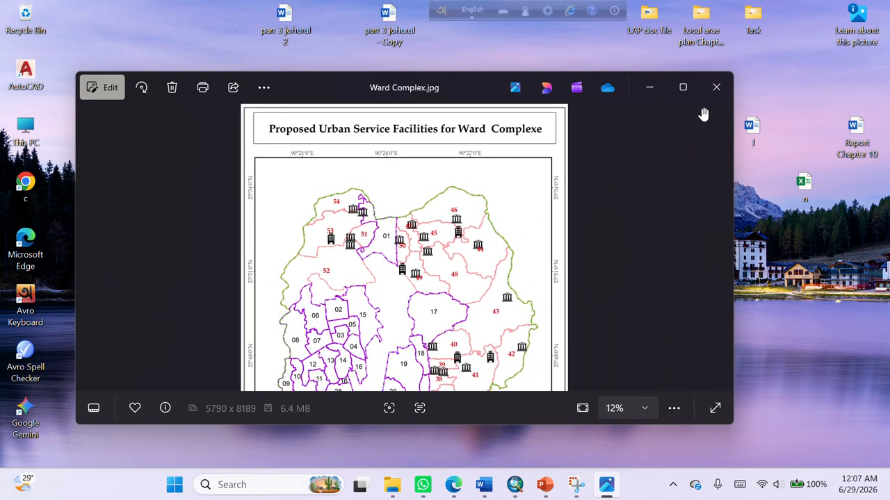
left_click(716, 87)
double_click(857, 18)
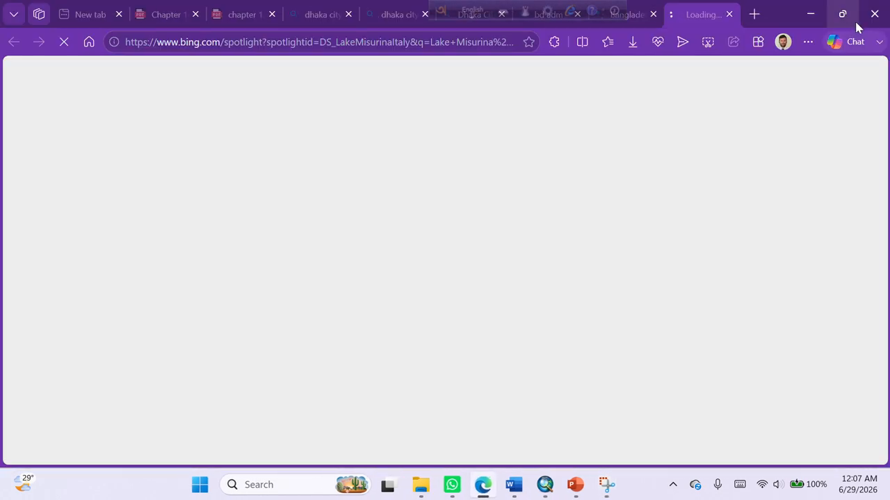
left_click(875, 14)
left_click(852, 17)
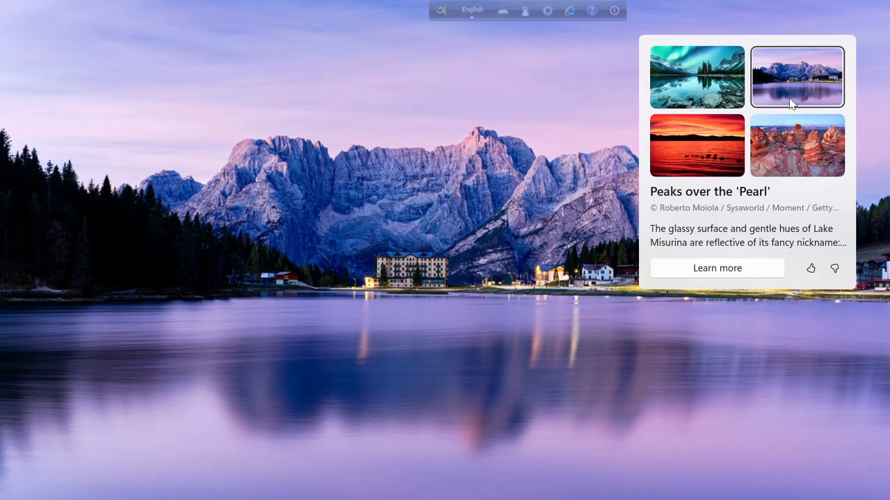
left_click(721, 144)
left_click(766, 87)
left_click(733, 94)
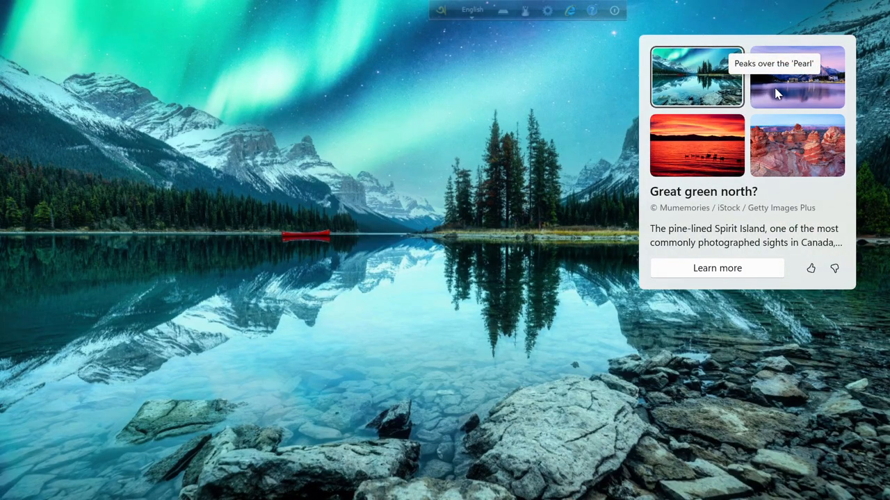
left_click(778, 94)
left_click(573, 312)
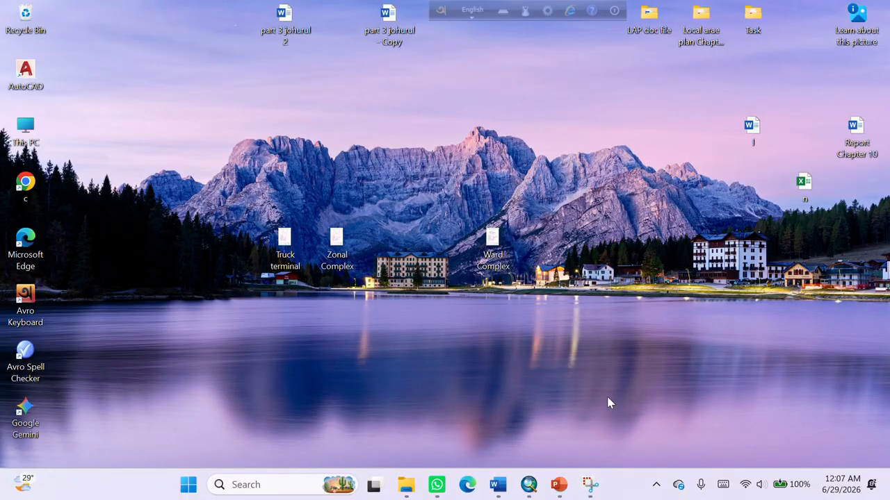
Step: Switch back to ArcMap and bring the title area of the layout page into view
left_click(528, 485)
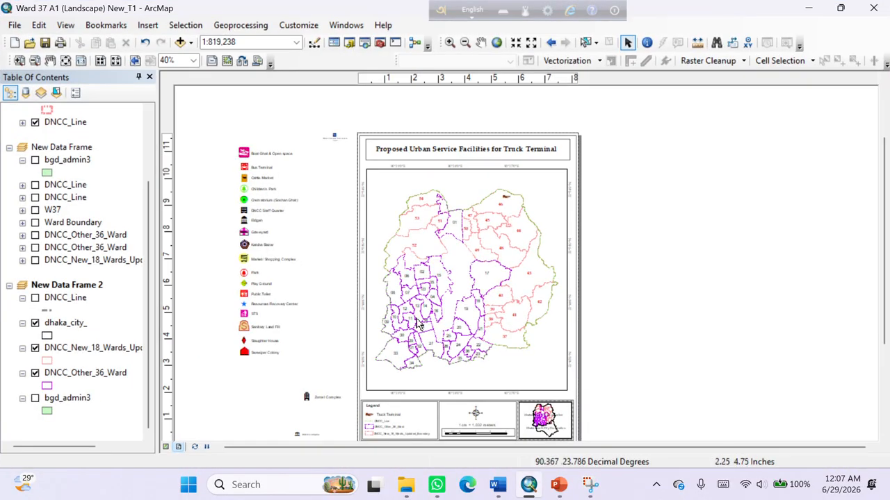
scroll(550, 275, "up", 1)
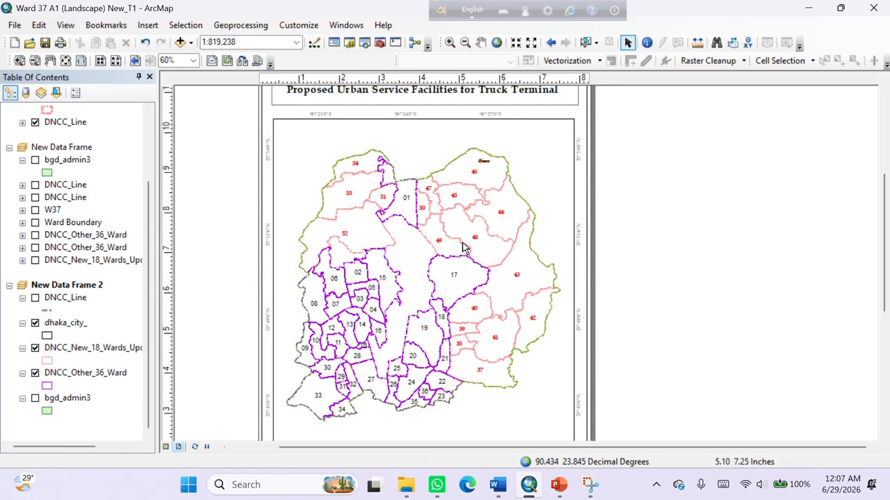
scroll(493, 198, "up", 1)
left_click(530, 173)
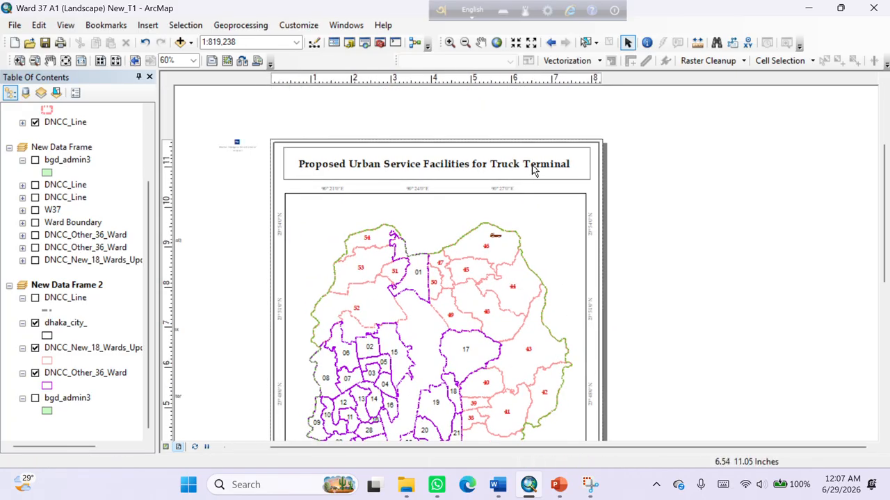
double_click(532, 171)
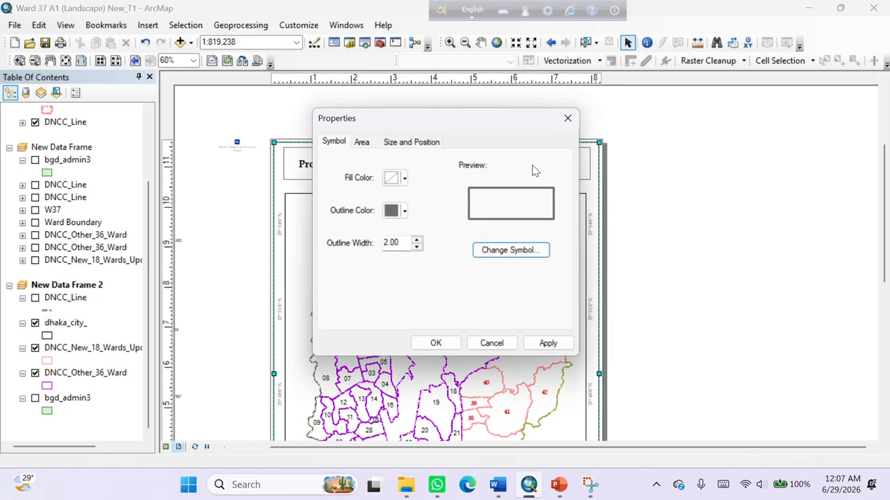
left_click(566, 119)
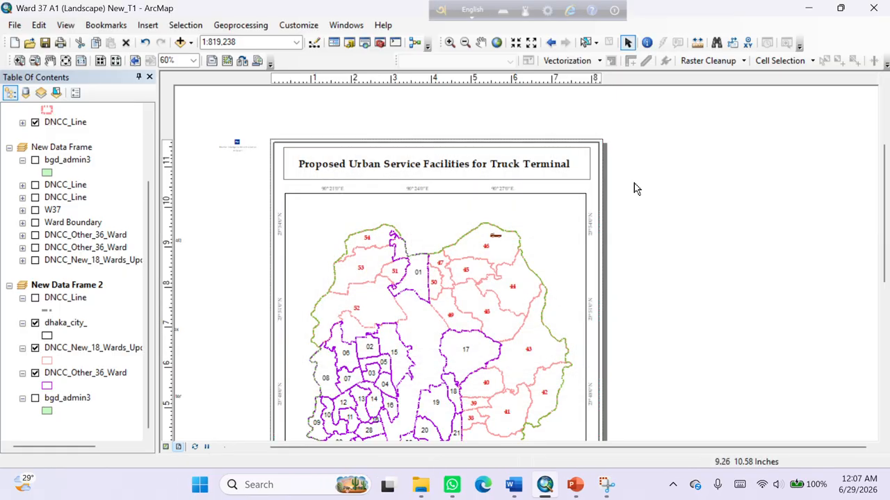
Step: Change the layout title text to "Proposed Urban Service Facilities for Word Complex"
right_click(546, 164)
left_click(586, 399)
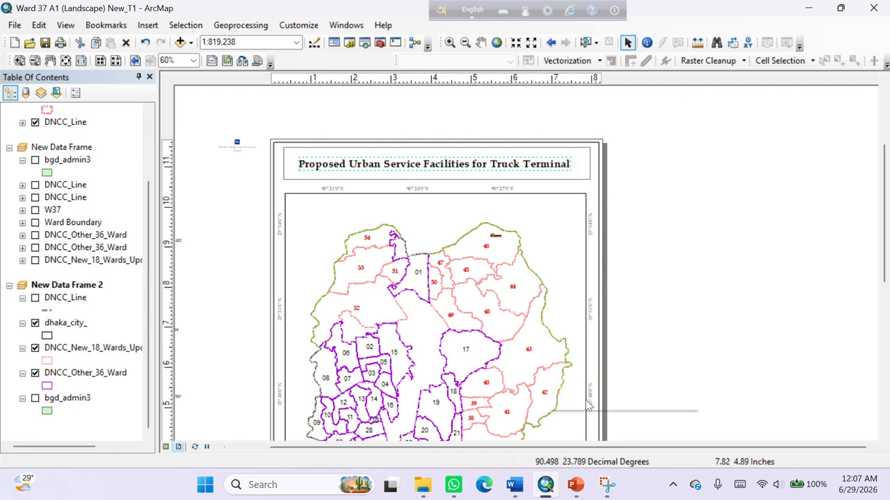
left_click(503, 161)
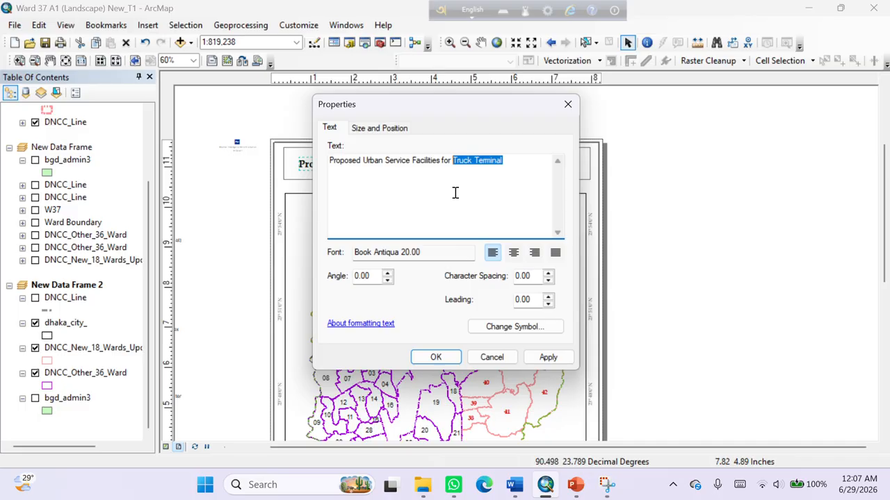
type("Word")
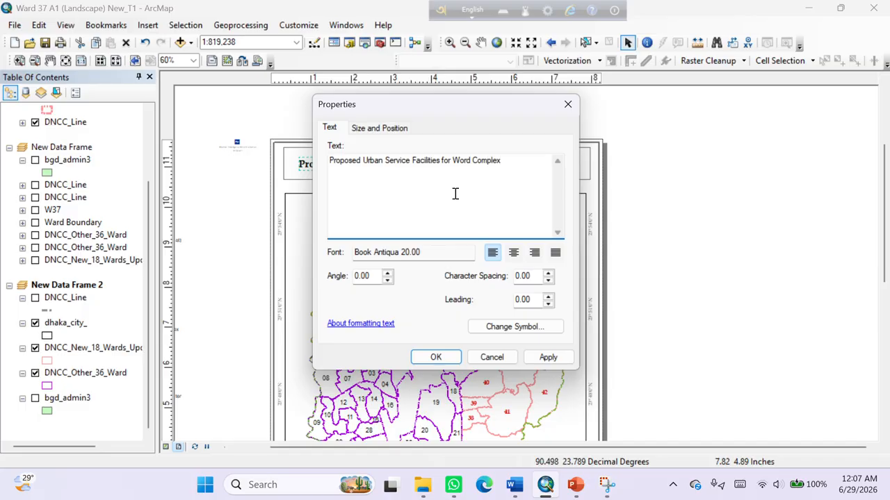
left_click(445, 355)
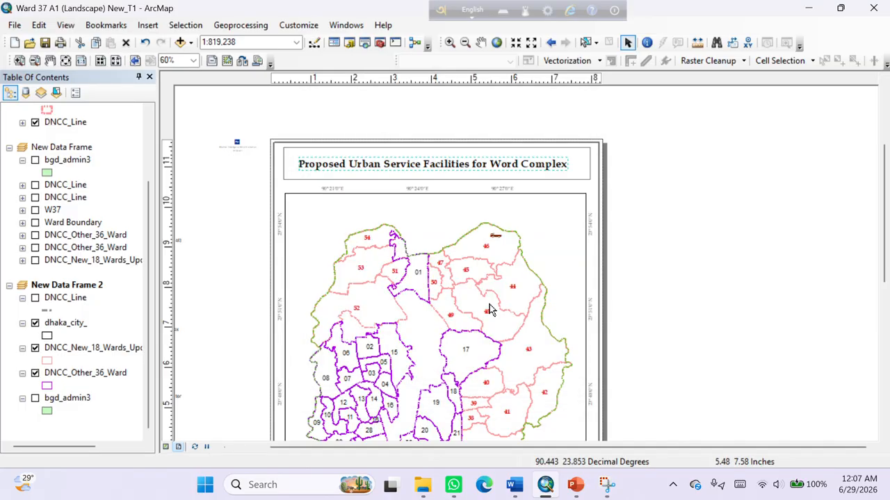
Step: Open the Proposed_Service_Facilities layer's definition query in the Query Builder and clear the Truck Terminal expression
scroll(706, 310, "down", 3)
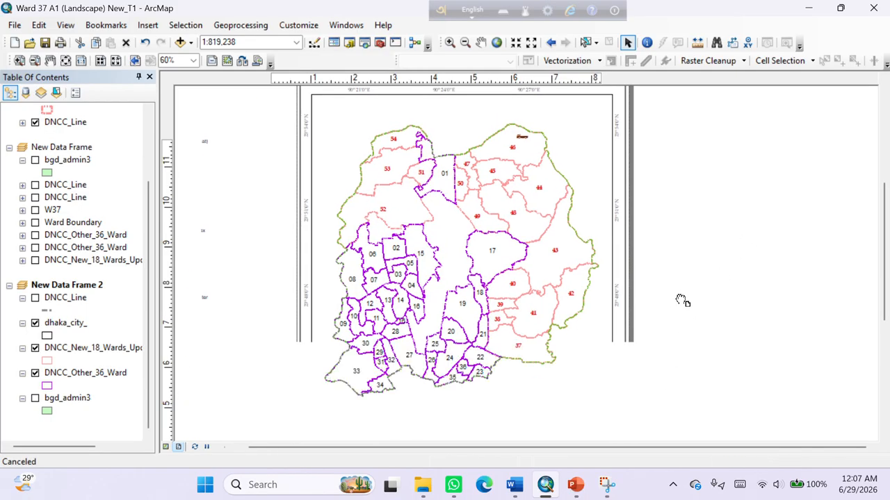
scroll(671, 294, "up", 3)
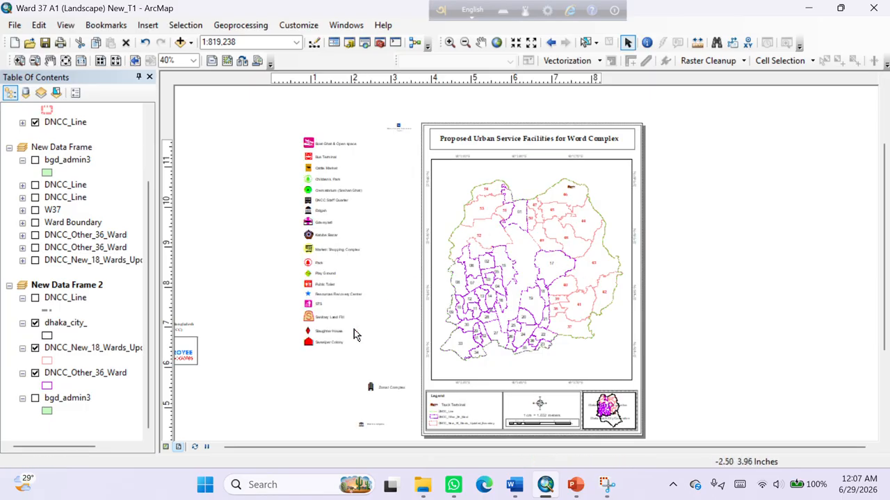
scroll(386, 241, "down", 3)
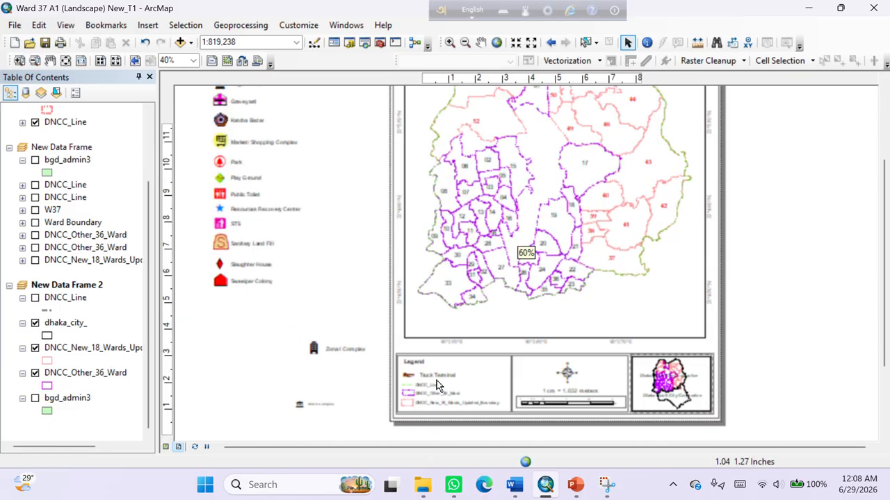
left_click_drag(640, 206, 573, 420)
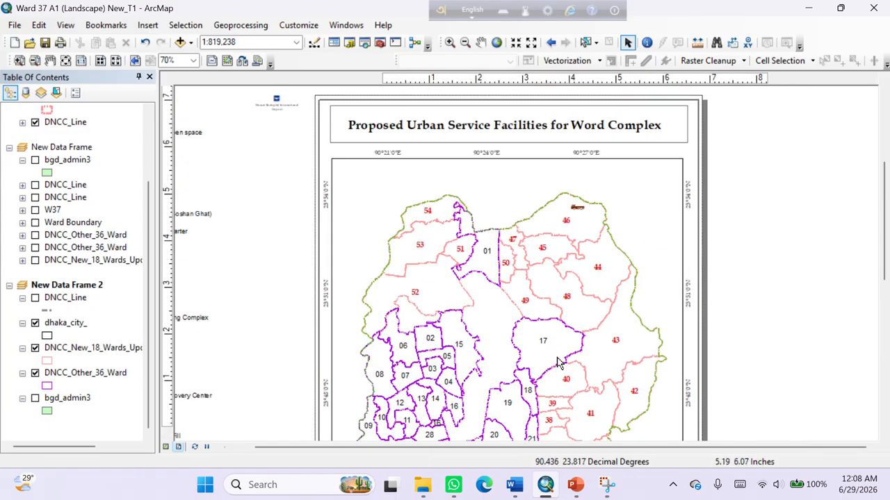
scroll(47, 174, "up", 3)
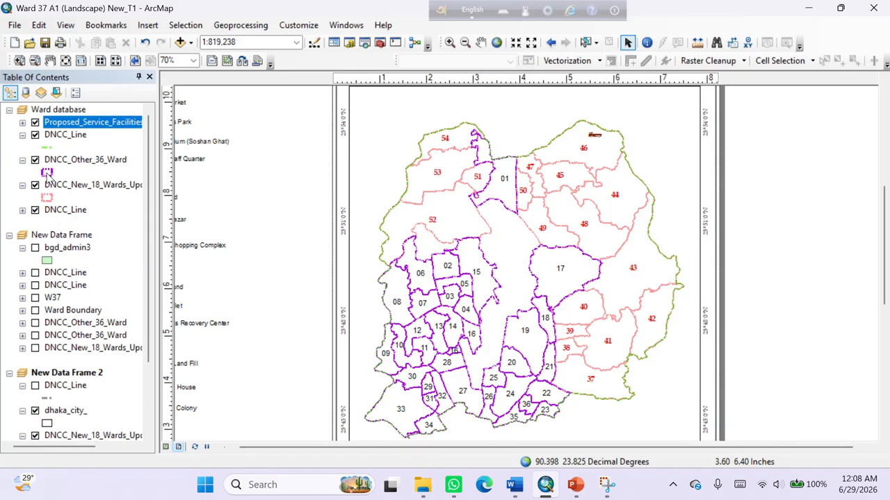
double_click(80, 122)
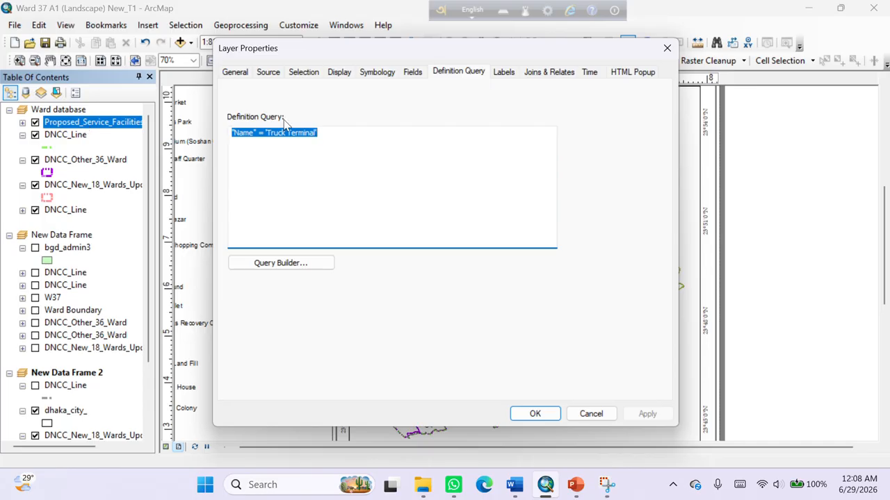
left_click(317, 269)
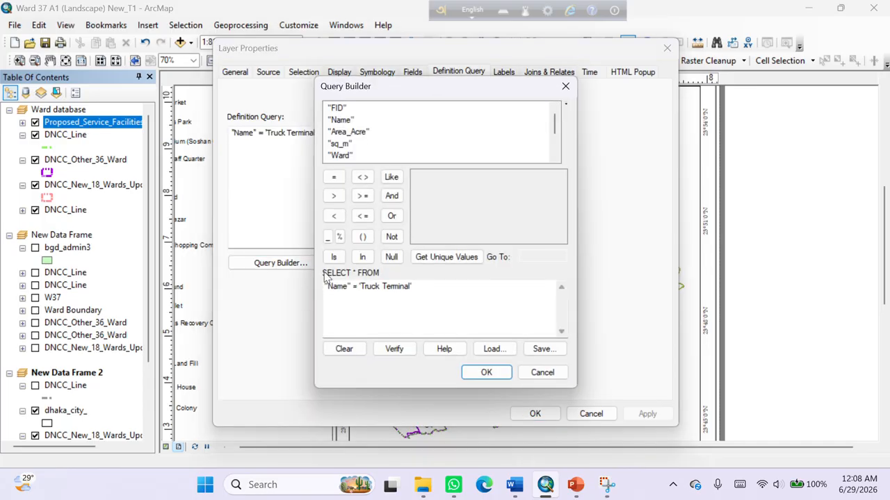
left_click_drag(460, 303, 316, 311)
key("Delete")
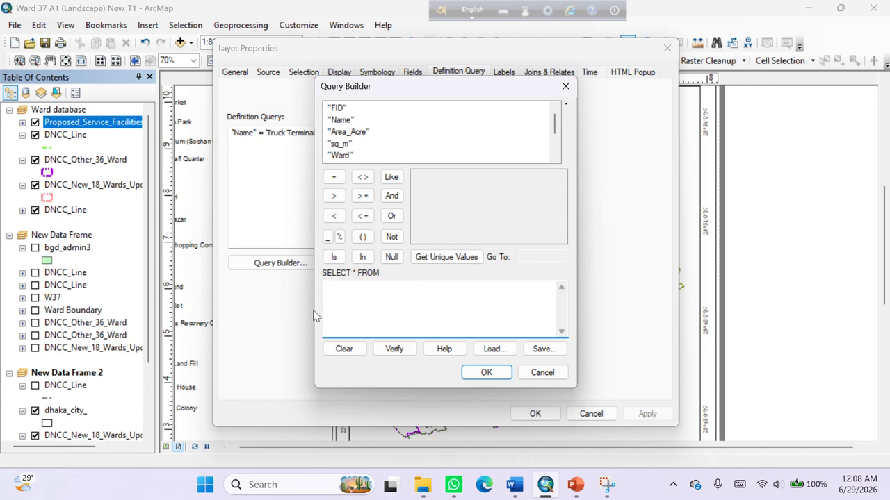
Step: Filter the Proposed_Service_Facilities layer with the definition query "Name" = 'Ward Complex' and apply it to the map
double_click(351, 120)
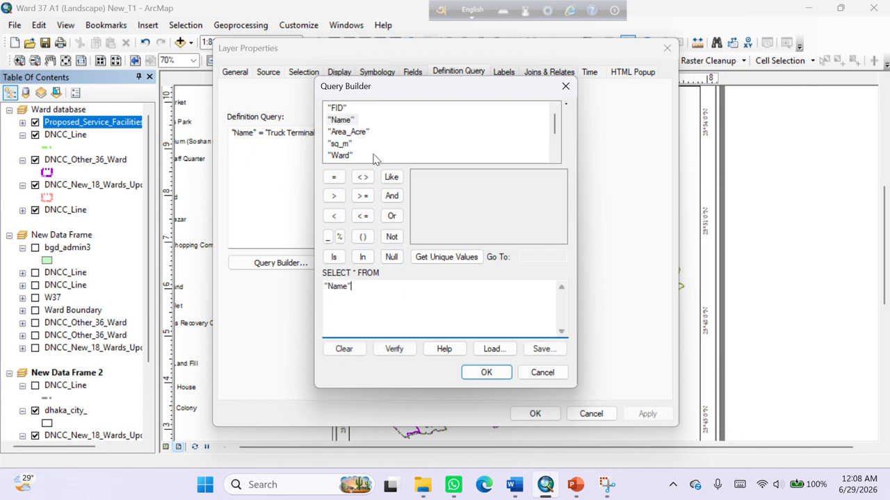
left_click(335, 179)
left_click(446, 257)
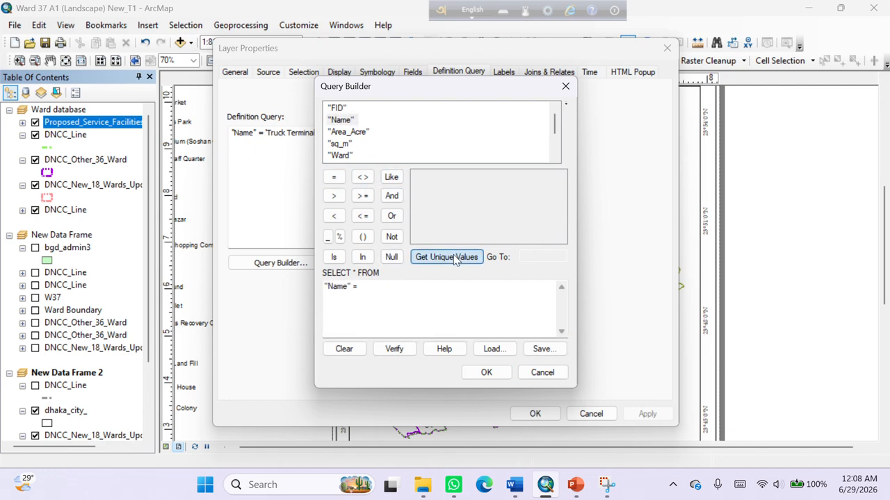
scroll(451, 208, "down", 5)
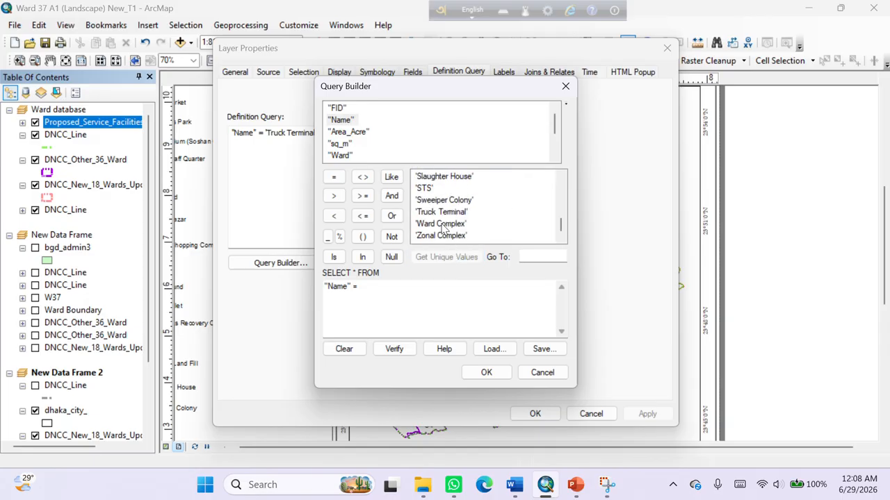
double_click(435, 225)
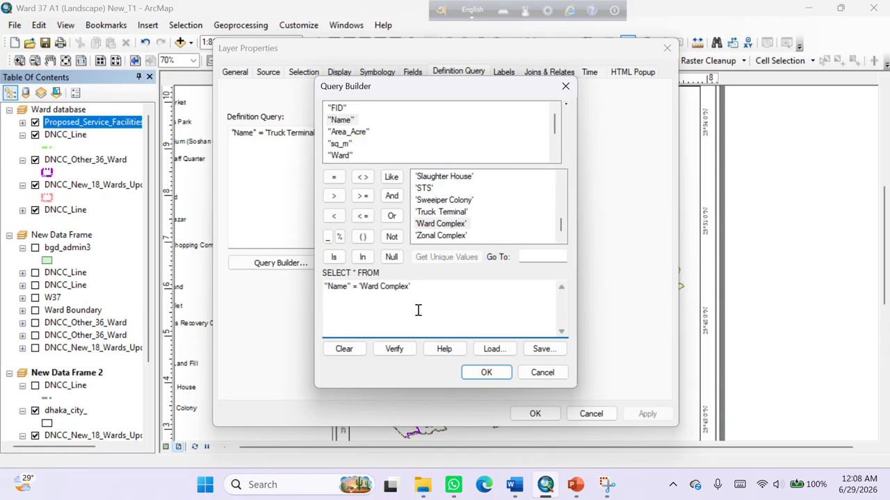
left_click(486, 372)
left_click(535, 413)
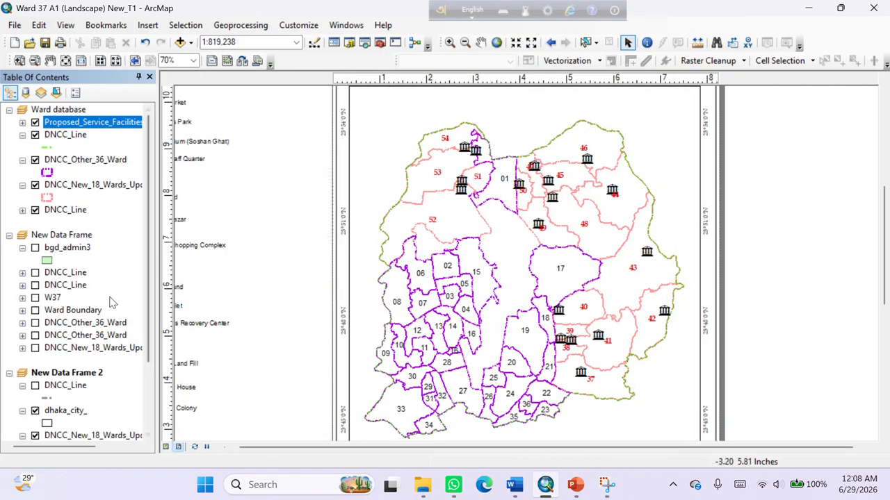
Step: Examine the legend box and the spare Zonal Complex and Ward Complex entries beside the layout page
left_click_drag(425, 324, 420, 191)
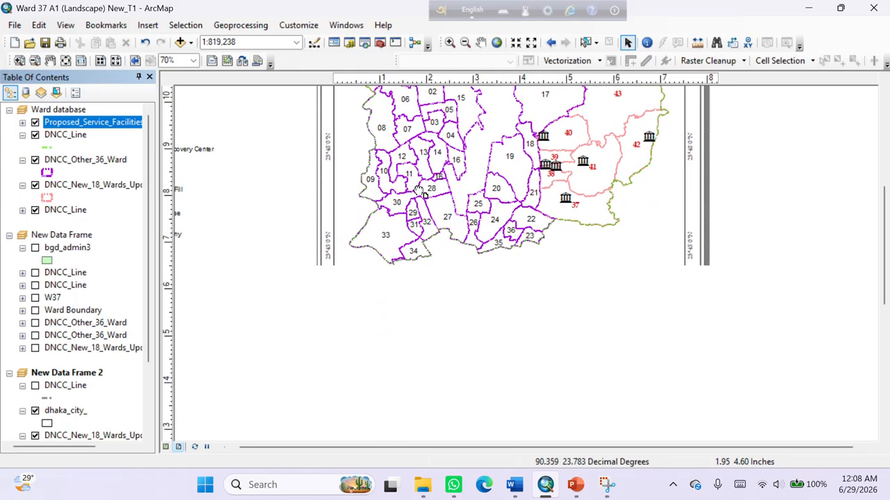
left_click_drag(436, 348, 521, 255)
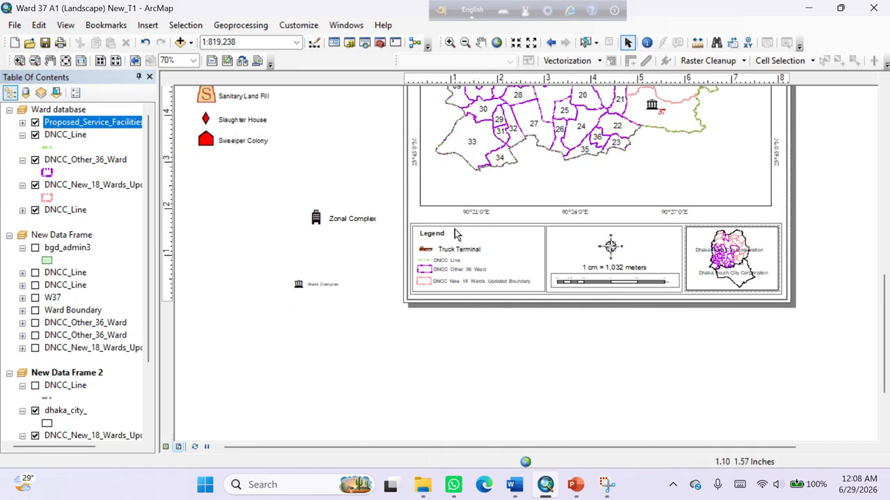
scroll(454, 235, "up", 1)
left_click_drag(827, 265, 794, 268)
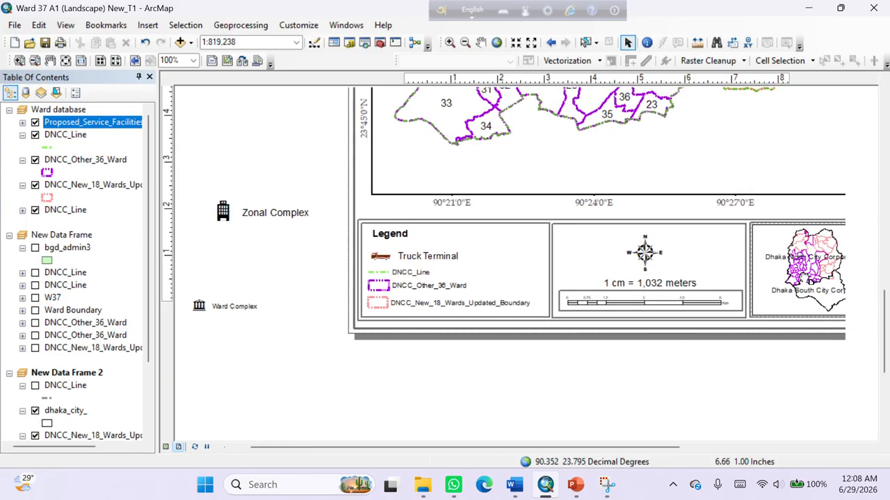
scroll(391, 257, "up", 1)
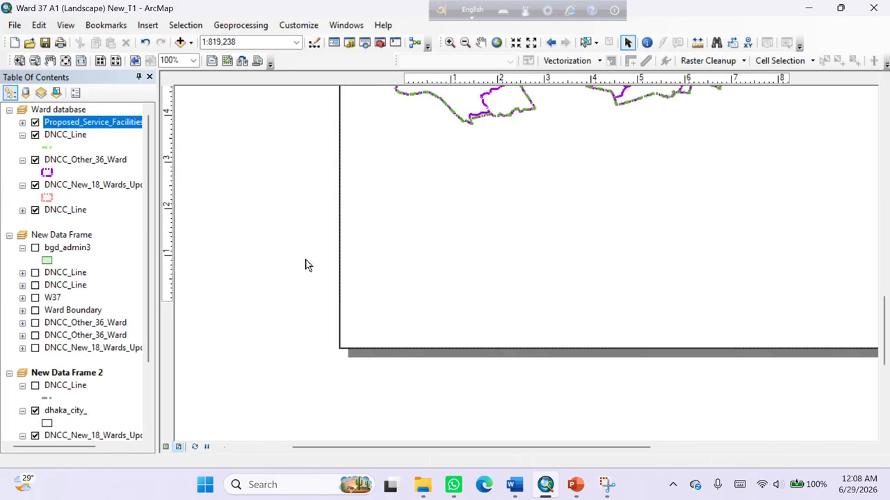
scroll(307, 261, "up", 1)
left_click_drag(330, 273, 426, 269)
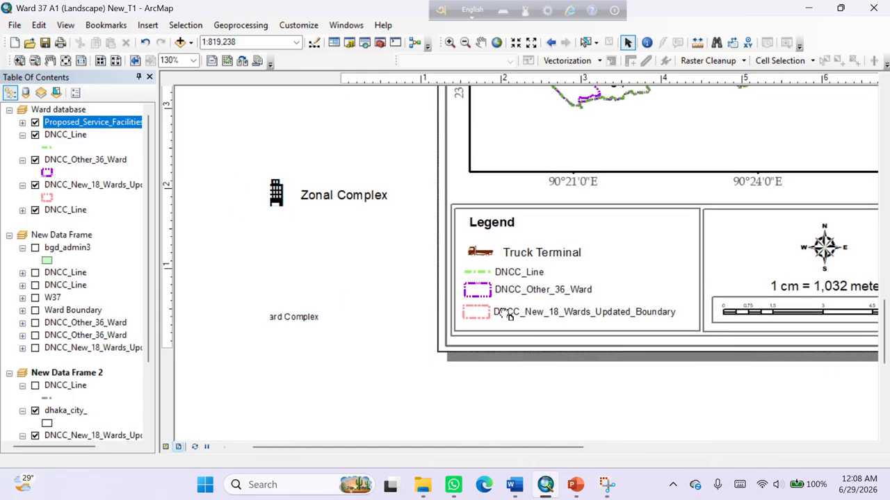
left_click(513, 272)
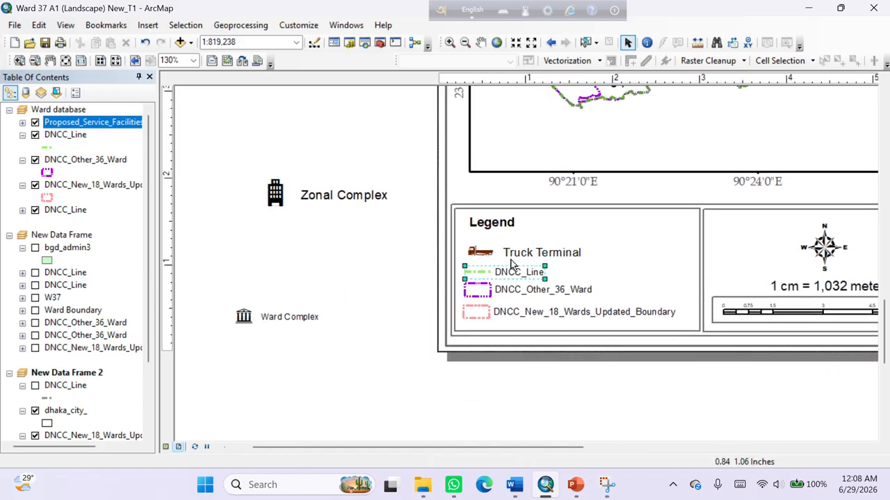
left_click(506, 236)
left_click(387, 265)
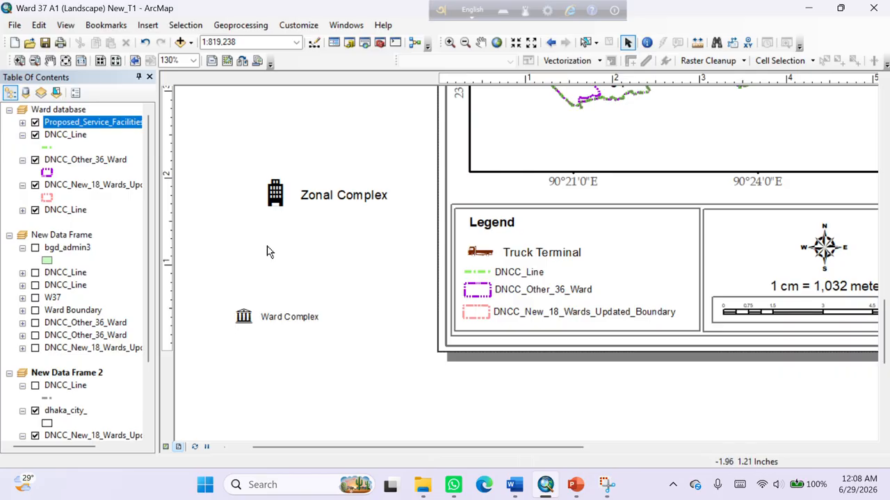
left_click(289, 205)
left_click(313, 290)
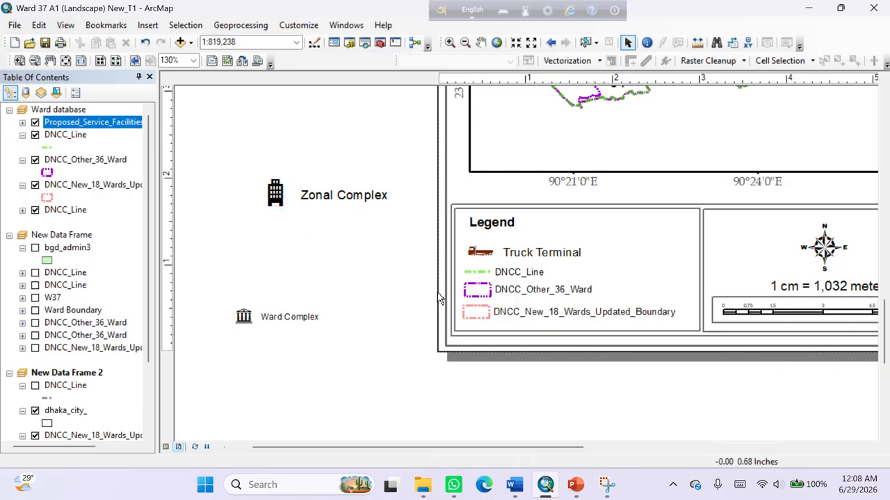
left_click(523, 257)
left_click(433, 360)
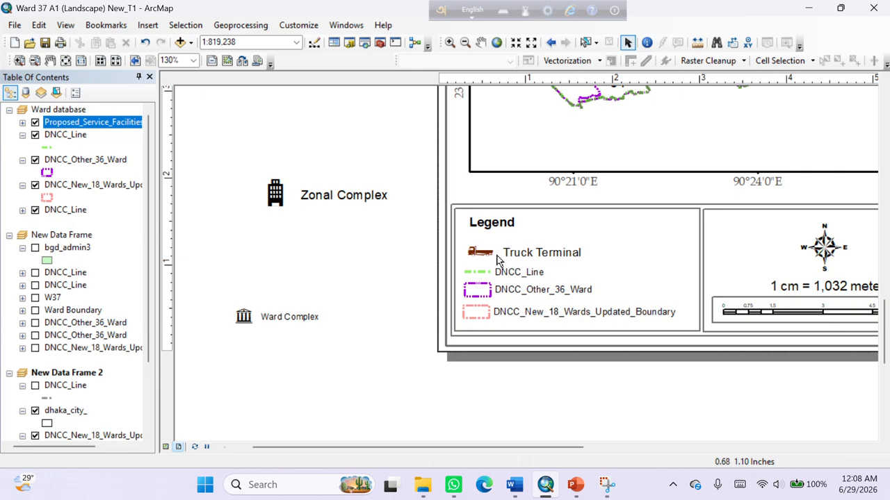
Step: Move the Truck Terminal entry out of the legend and put the Zonal Complex entry, reduced in size, in its place
left_click(497, 261)
left_click(497, 258)
left_click_drag(497, 259, 285, 254)
left_click(316, 200)
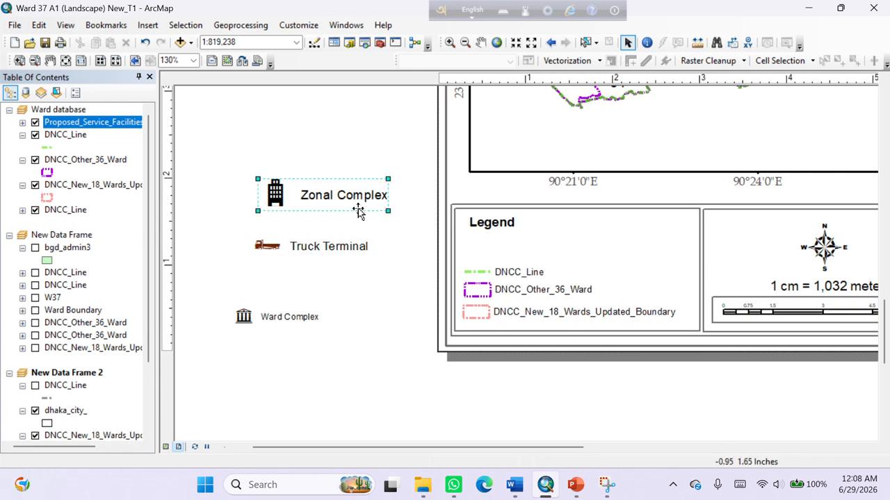
left_click_drag(387, 210, 515, 252)
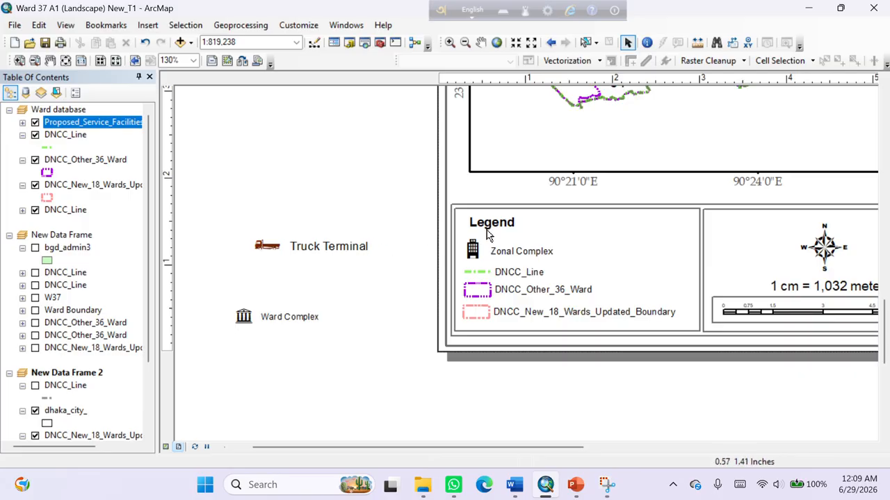
Step: Group the Legend heading with its four entries and shift the group slightly within the legend box
left_click(490, 252)
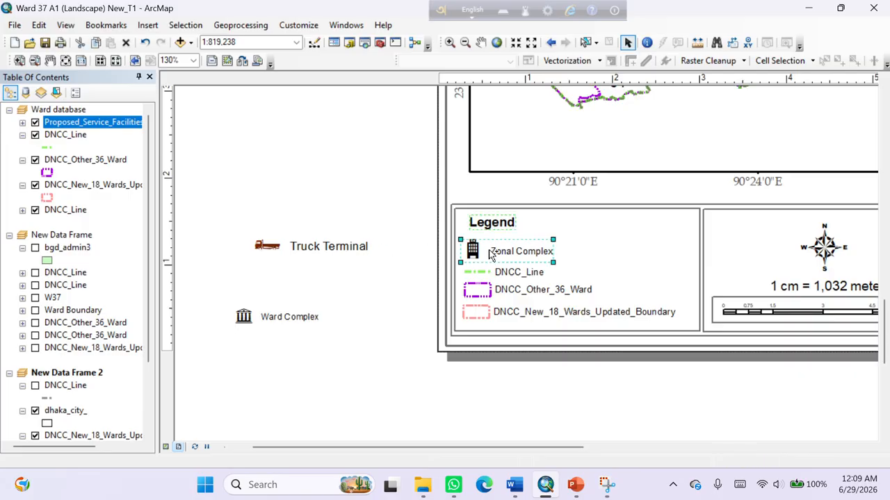
left_click(495, 290, "shift")
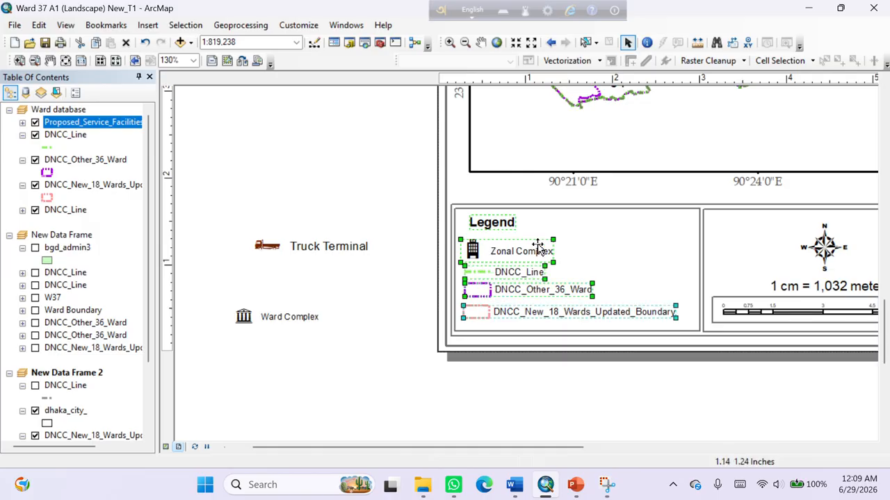
right_click(505, 281)
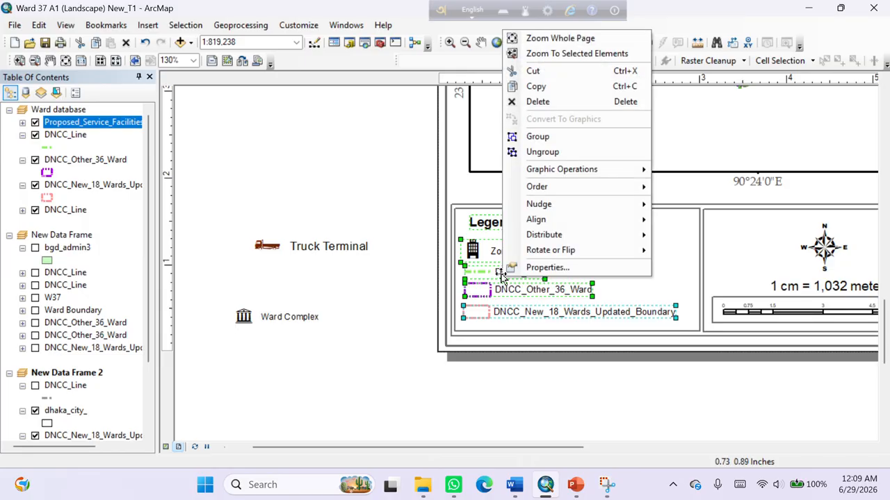
left_click(530, 138)
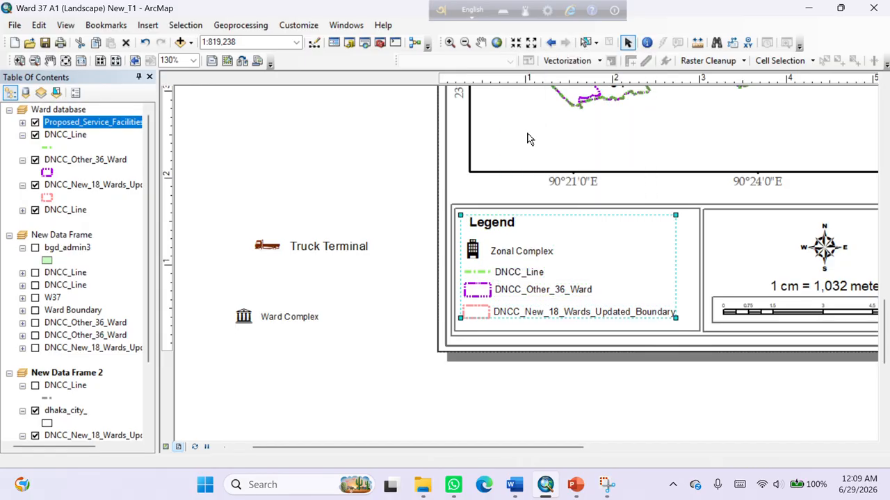
left_click(533, 270)
left_click_drag(533, 269, 537, 272)
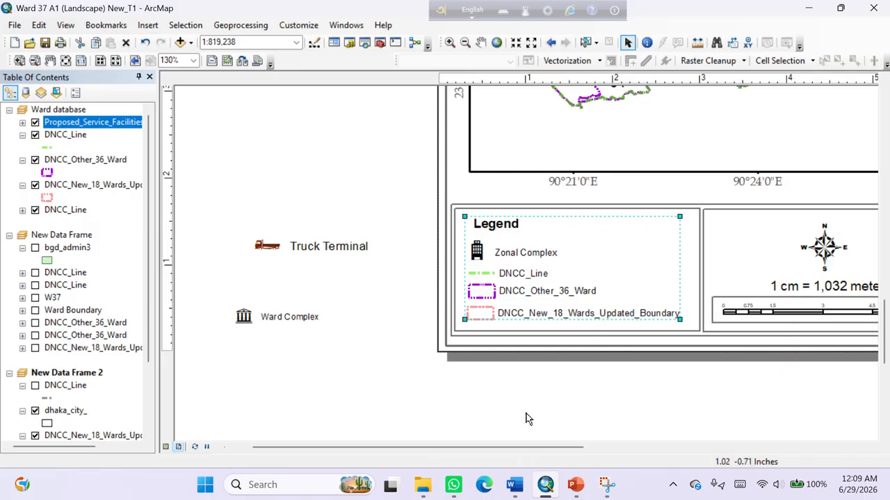
Step: Ungroup the legend elements and nudge the Zonal Complex entry slightly above the DNCC_Line entry
right_click(532, 277)
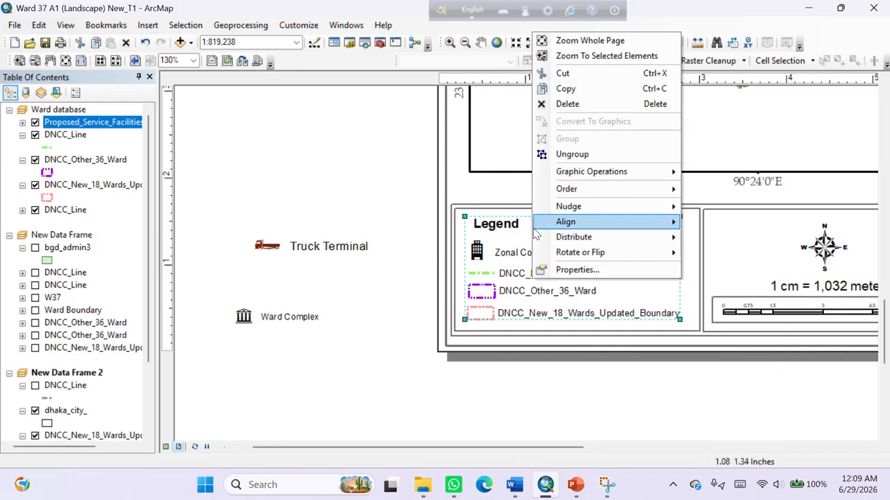
left_click(567, 154)
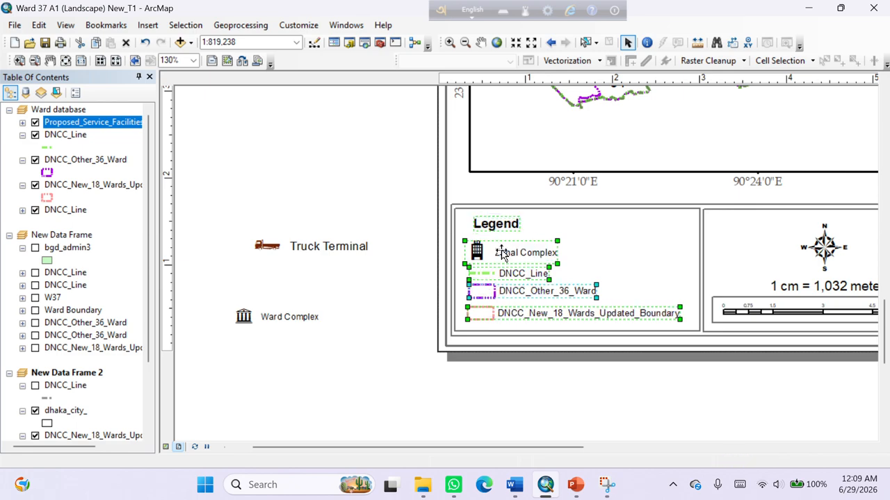
left_click(498, 408)
left_click(500, 253)
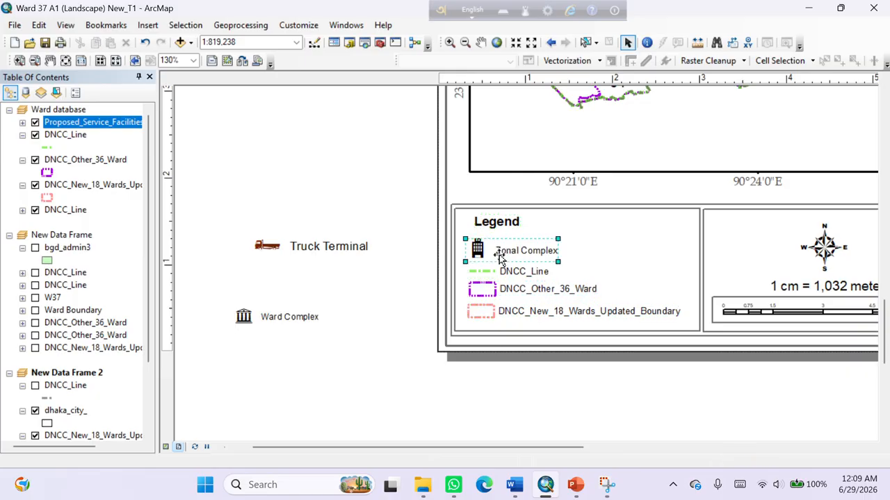
left_click_drag(499, 253, 502, 253)
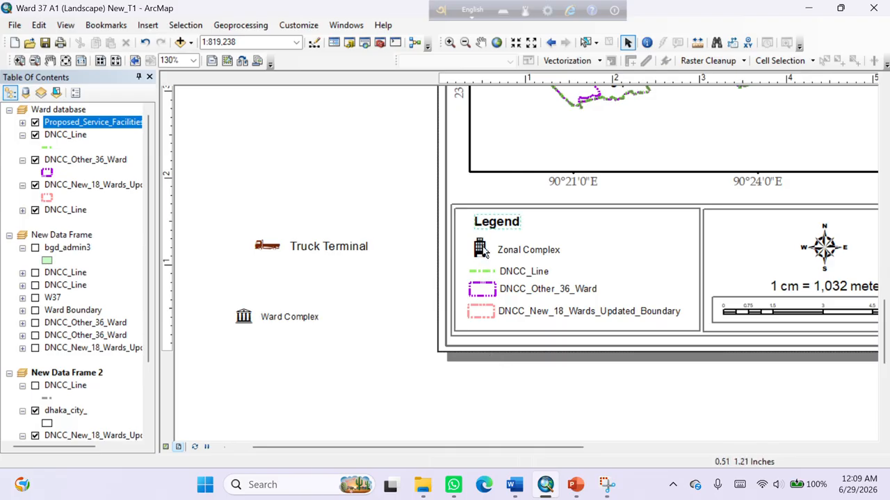
scroll(698, 312, "up", 1)
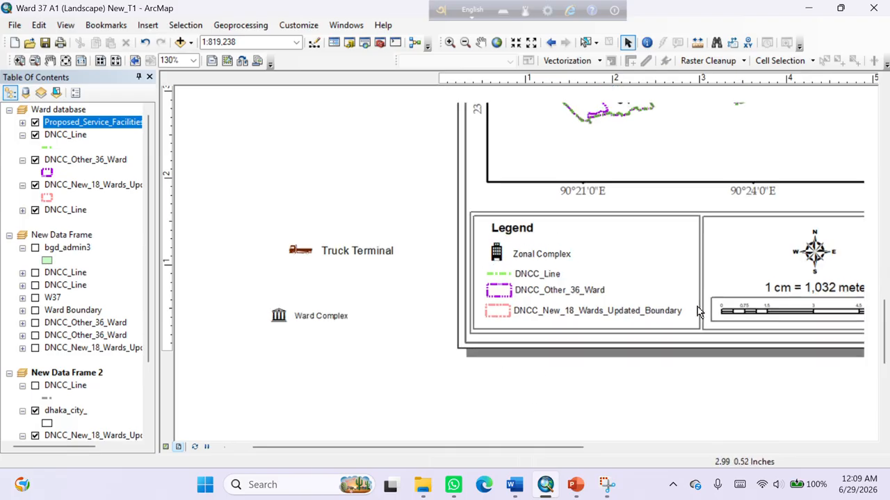
scroll(697, 307, "up", 2)
scroll(688, 235, "up", 1)
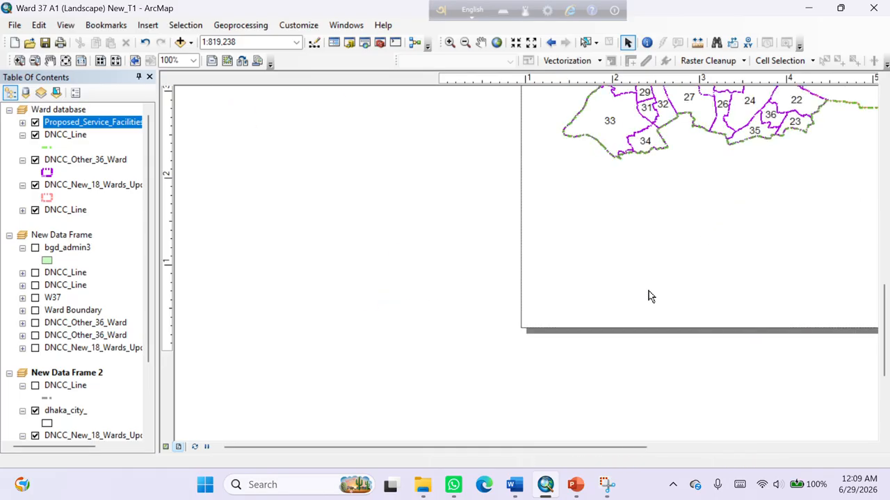
Step: Examine the ward complex layout, checking the facility symbols on the map, the title and the legend box
scroll(539, 276, "up", 1)
left_click_drag(672, 178, 582, 345)
left_click_drag(674, 169, 591, 342)
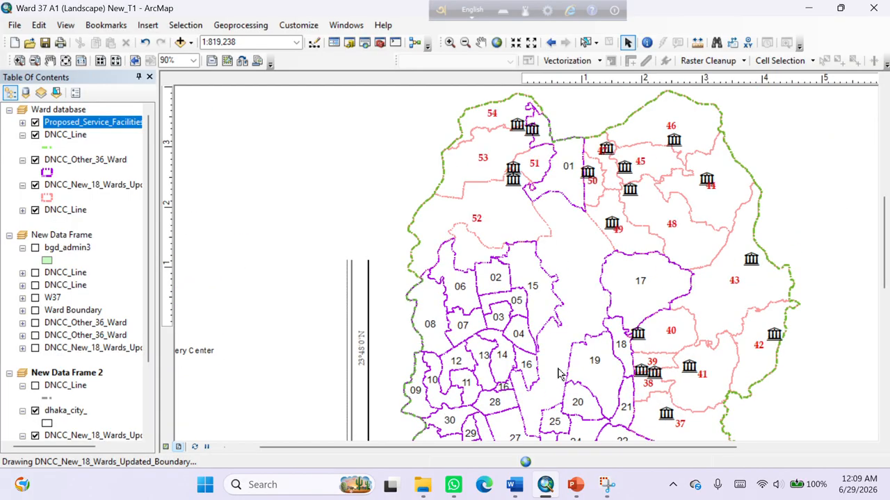
left_click_drag(559, 373, 586, 244)
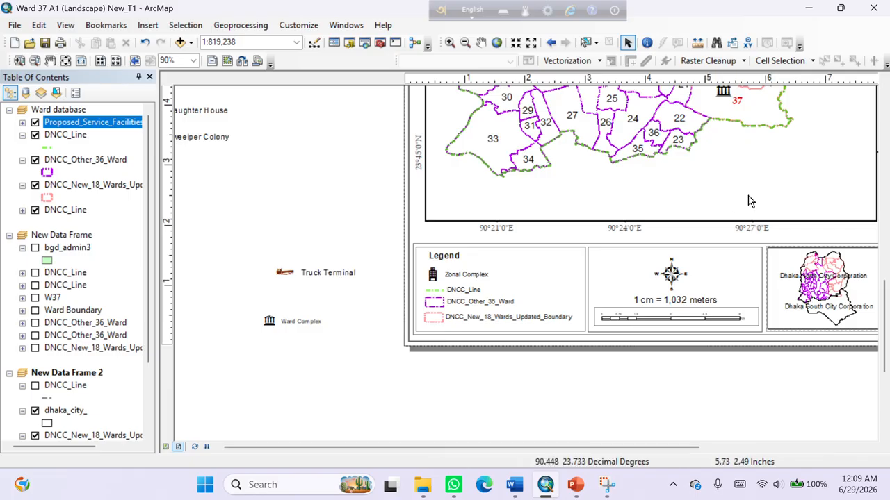
left_click_drag(751, 200, 697, 262)
scroll(694, 257, "up", 3)
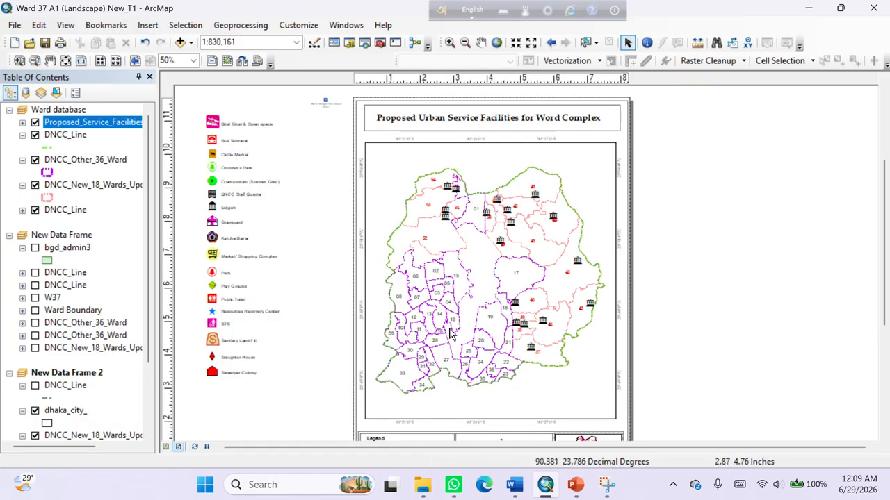
left_click_drag(412, 317, 417, 184)
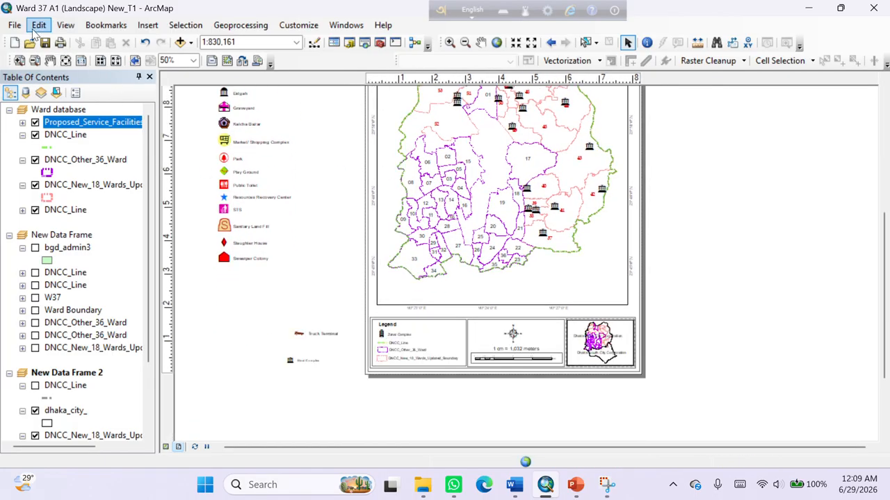
Step: Export the layout to the Desktop as a 700 dpi JPEG, replacing the existing Ward Complex.jpg
left_click(14, 25)
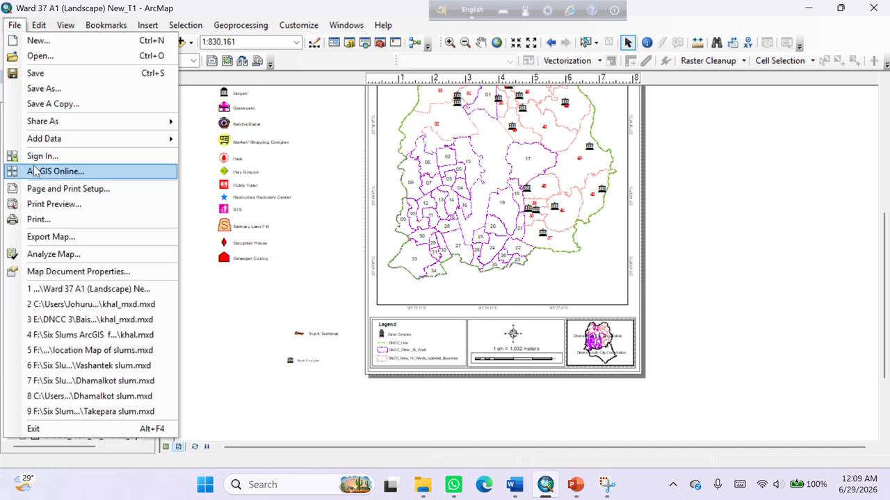
left_click(50, 237)
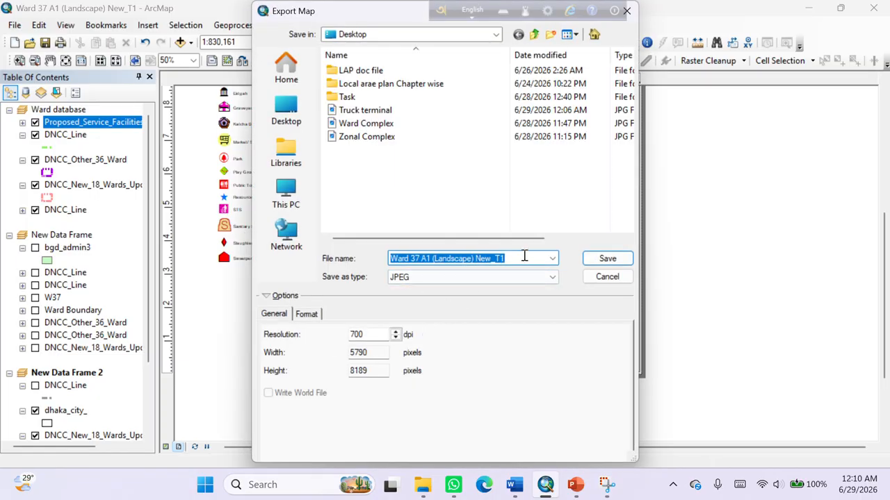
left_click(362, 123)
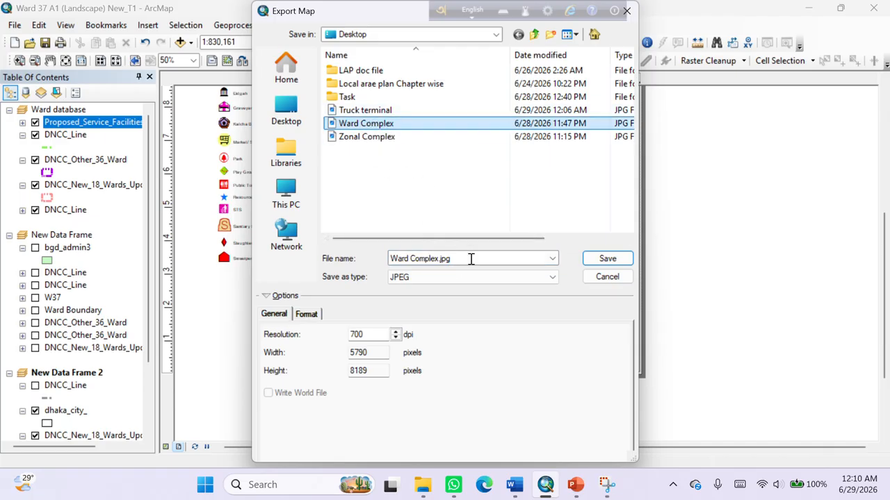
left_click(608, 260)
left_click(474, 243)
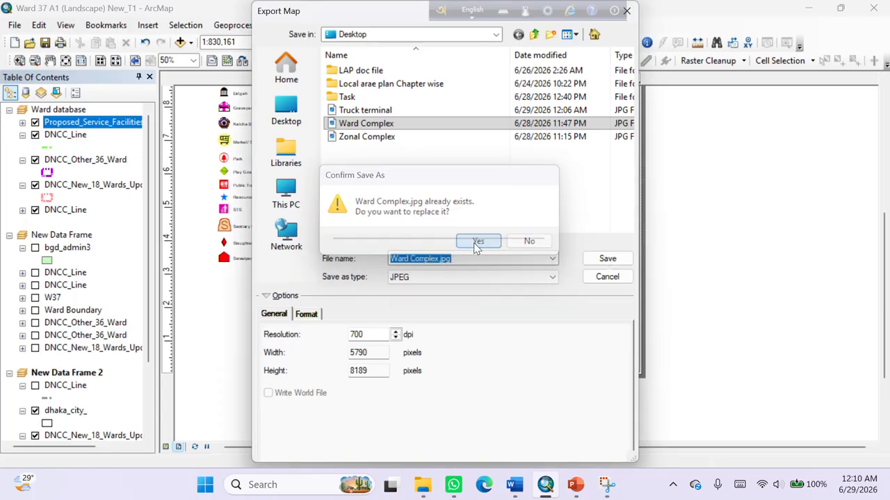